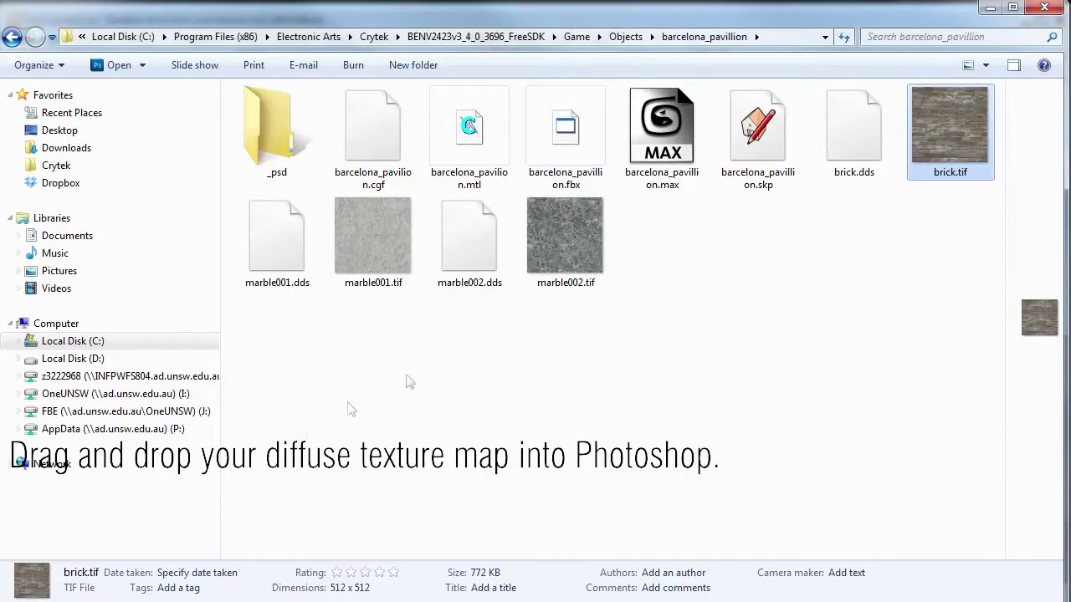
Open brick.tif in Photoshop, ignoring the damaged Photoshop data, and convert its Background into a regular layer with the default name
{"action": "left_click_drag", "start_coordinate": [906, 167], "coordinate": [397, 412]}
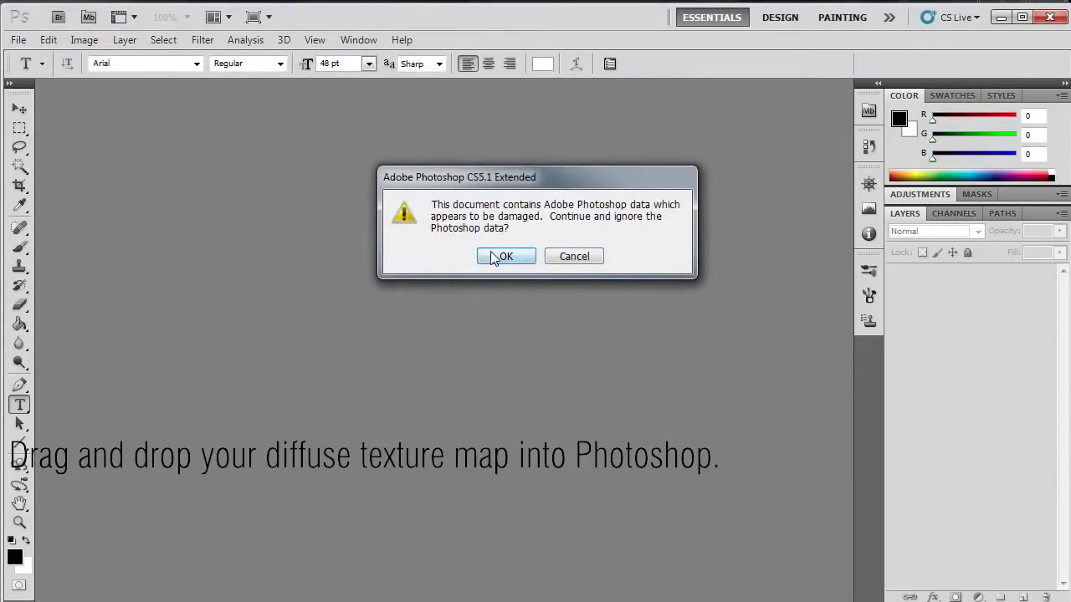
{"action": "left_click", "coordinate": [494, 256]}
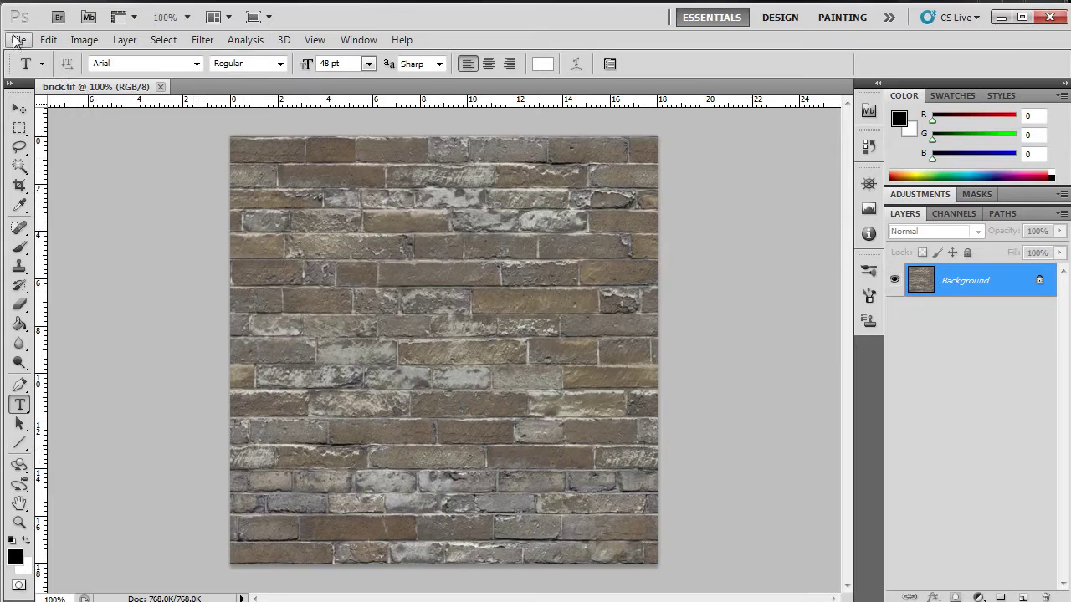
{"action": "double_click", "coordinate": [975, 274]}
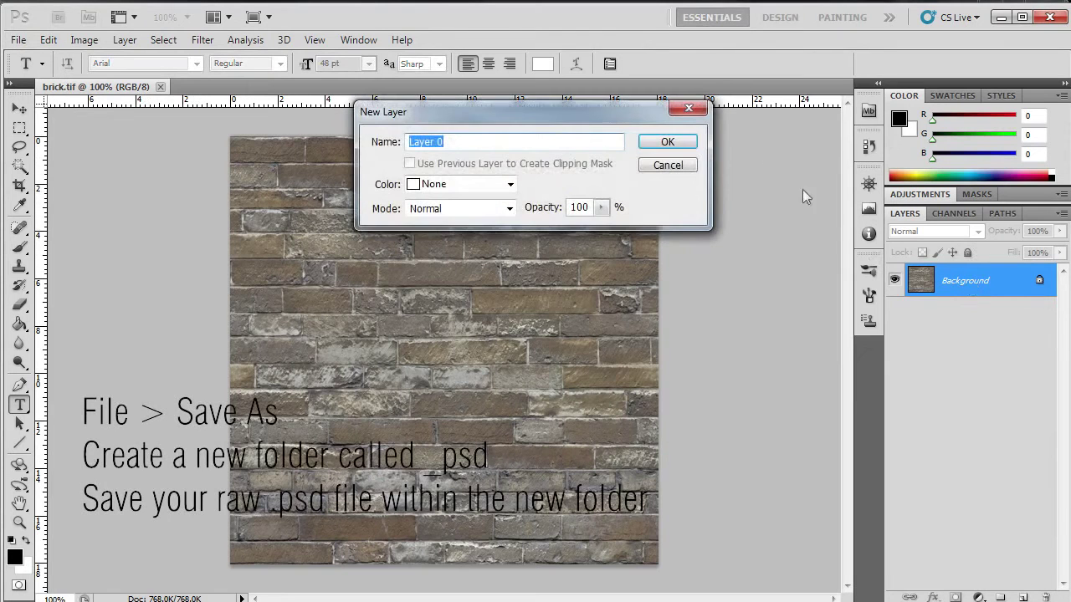
{"action": "left_click", "coordinate": [670, 143]}
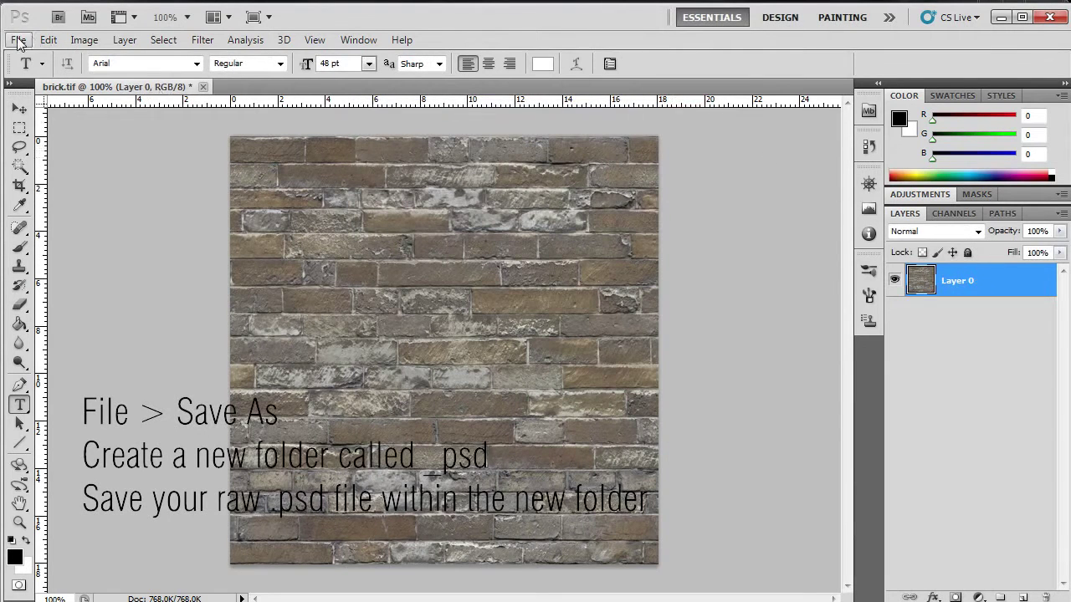
Save the document as brick.psd in Photoshop format inside the _psd folder, replacing the existing file
{"action": "left_click", "coordinate": [18, 40]}
{"action": "left_click", "coordinate": [53, 297]}
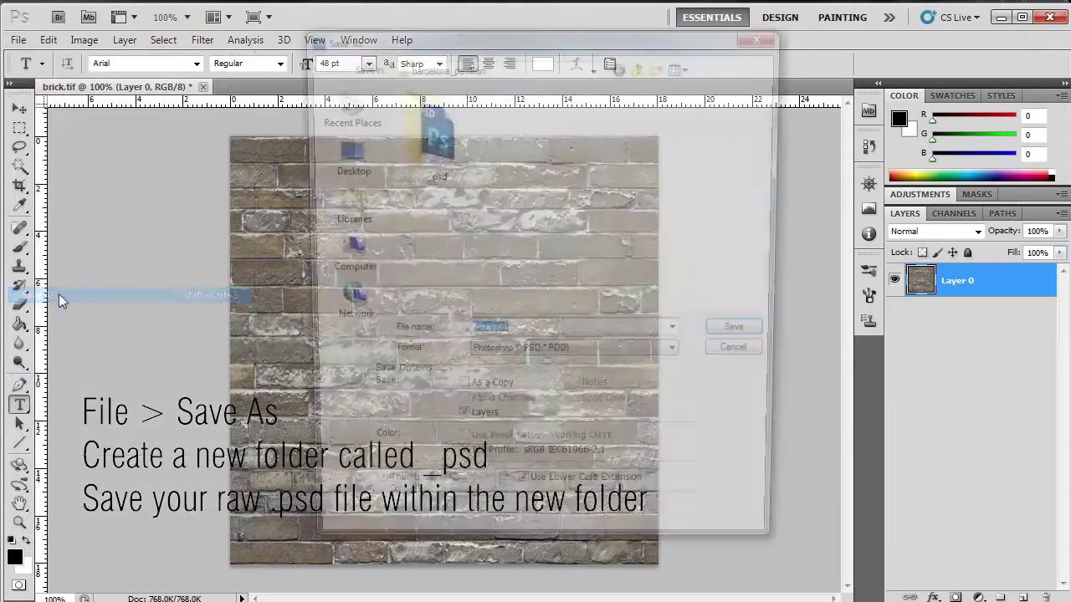
{"action": "double_click", "coordinate": [434, 134]}
{"action": "left_click", "coordinate": [434, 134]}
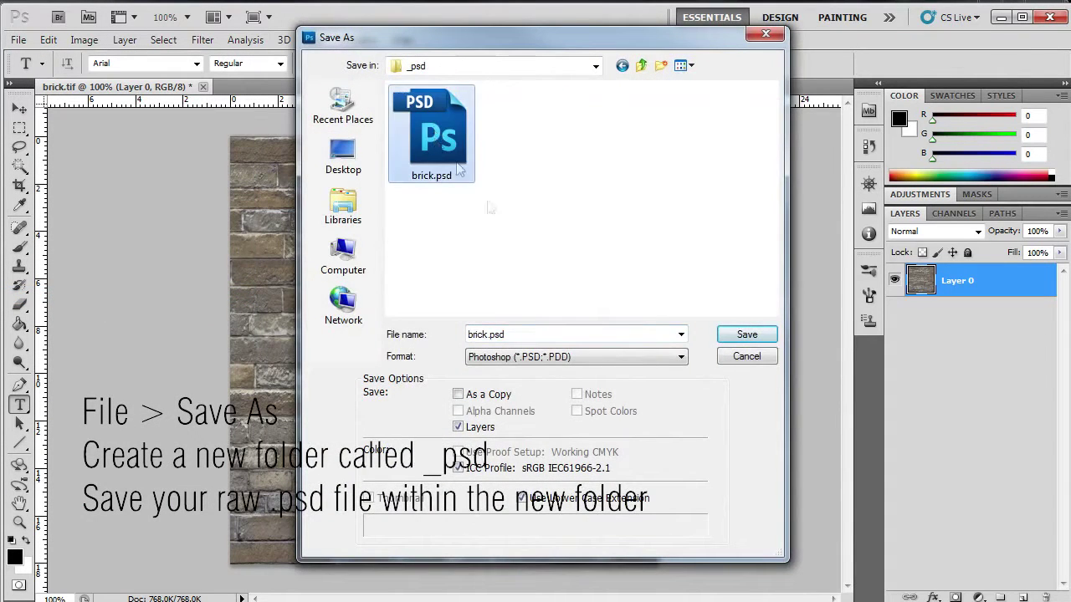
{"action": "left_click", "coordinate": [746, 338]}
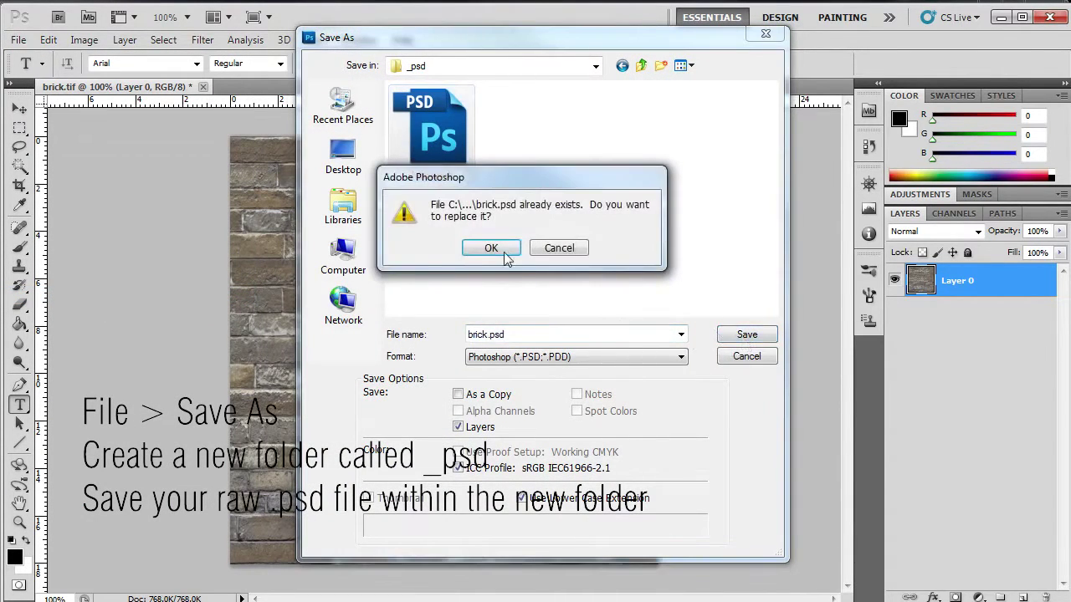
{"action": "left_click", "coordinate": [487, 244]}
{"action": "left_click", "coordinate": [711, 139]}
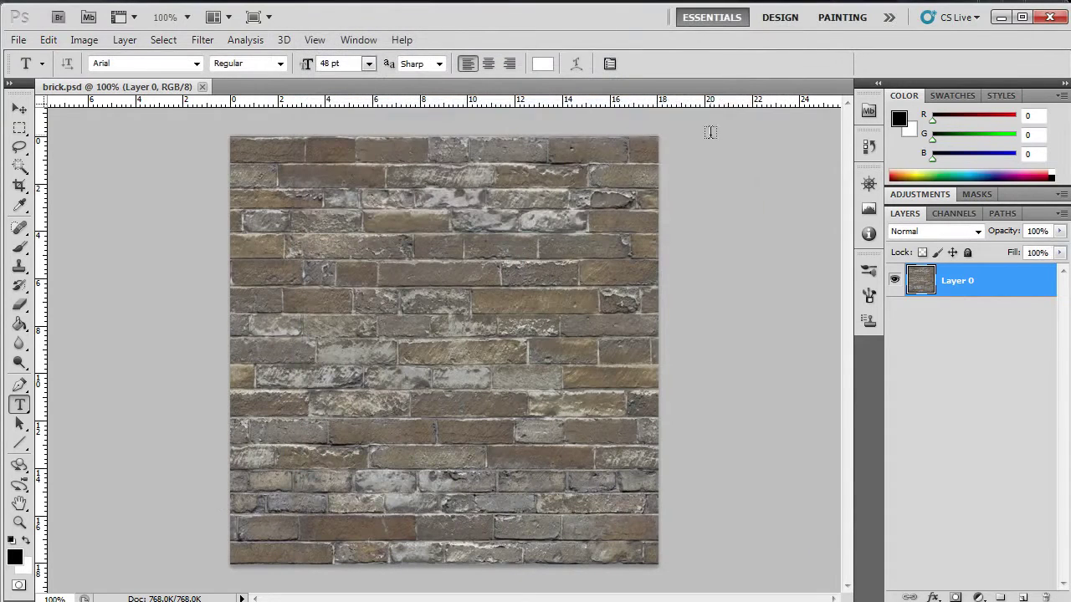
Make two duplicates of Layer 0 and add three empty layer groups above them
{"action": "left_click_drag", "start_coordinate": [954, 278], "coordinate": [1022, 597]}
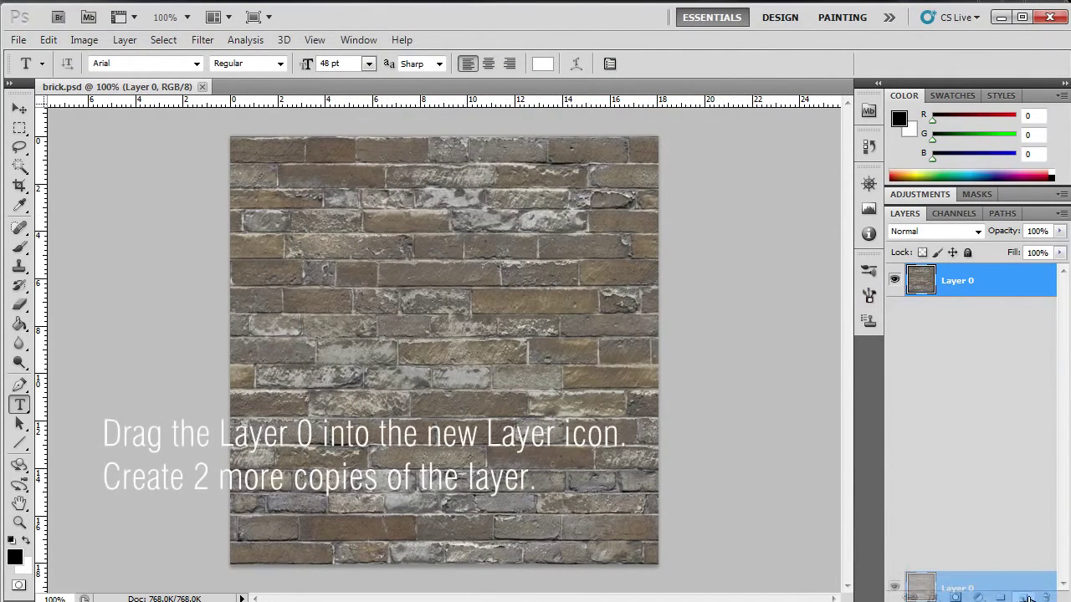
{"action": "left_click_drag", "start_coordinate": [957, 281], "coordinate": [1022, 597]}
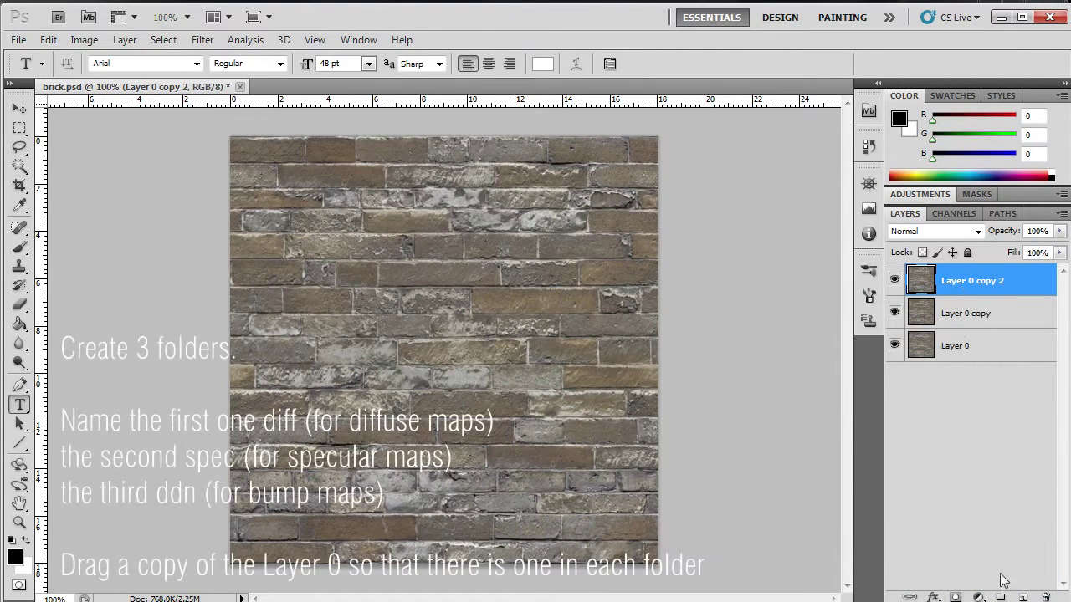
{"action": "left_click", "coordinate": [1000, 597]}
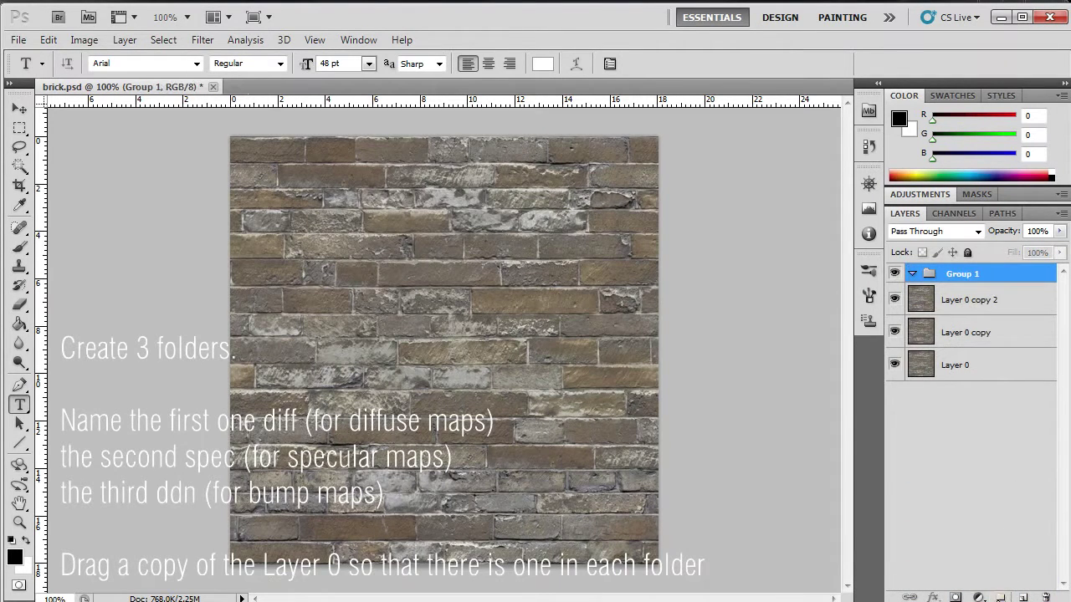
{"action": "left_click", "coordinate": [1000, 597]}
{"action": "left_click", "coordinate": [1001, 597]}
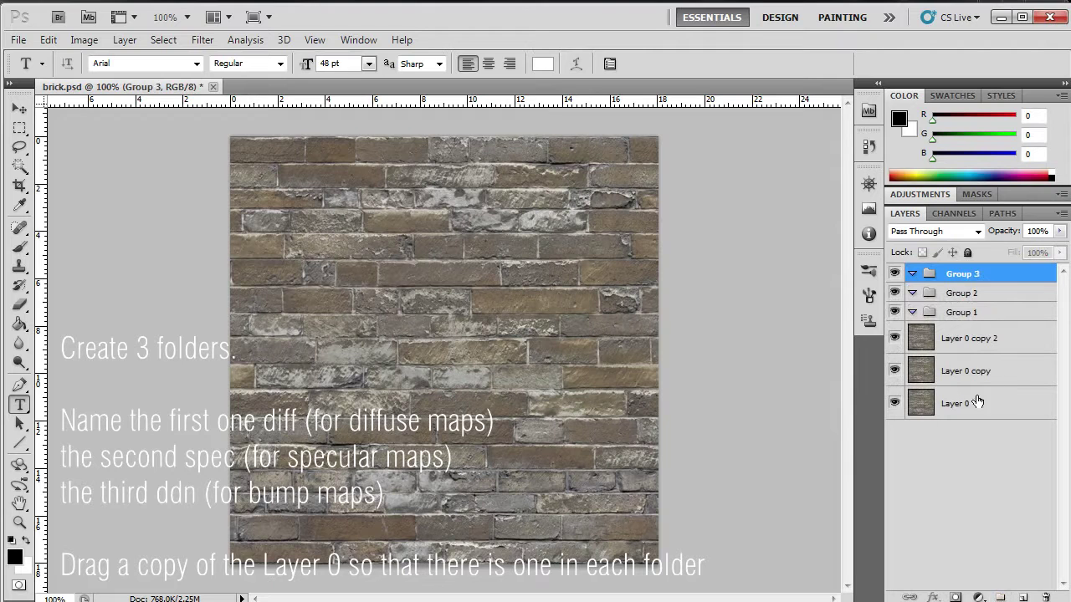
Move Layer 0 copy 2 into Group 3, Layer 0 copy into Group 2 and Layer 0 into Group 1
{"action": "left_click_drag", "start_coordinate": [968, 349], "coordinate": [962, 278]}
{"action": "left_click_drag", "start_coordinate": [962, 372], "coordinate": [966, 333]}
{"action": "left_click_drag", "start_coordinate": [971, 412], "coordinate": [978, 381]}
Rename Group 3 to diff, Group 2 to spec and Group 1 to ddn, and hide the diff group
{"action": "double_click", "coordinate": [964, 276]}
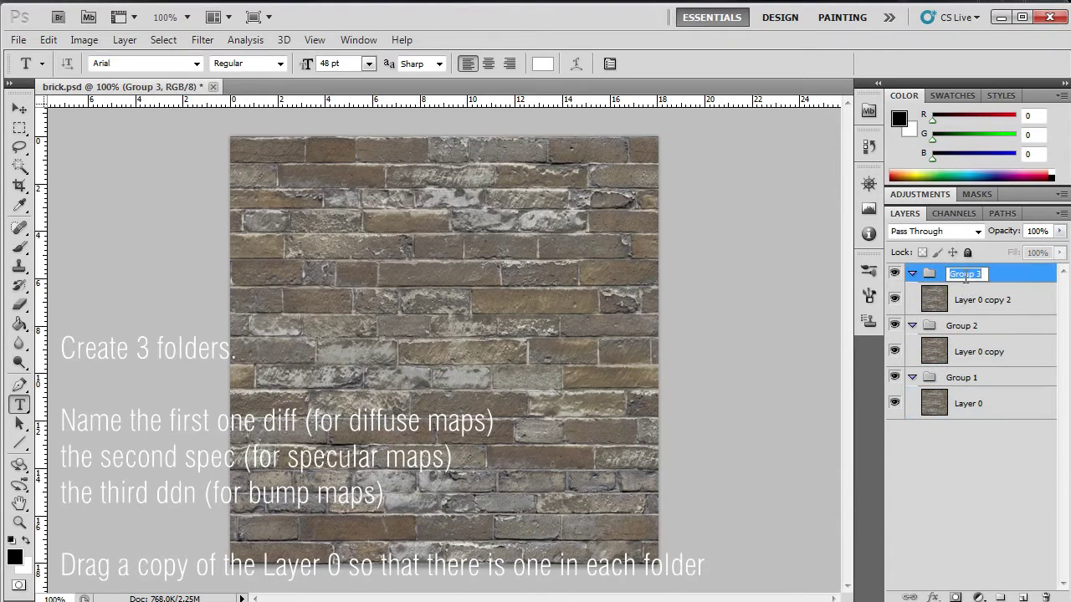
{"action": "key", "text": "Return"}
{"action": "left_click", "coordinate": [894, 273]}
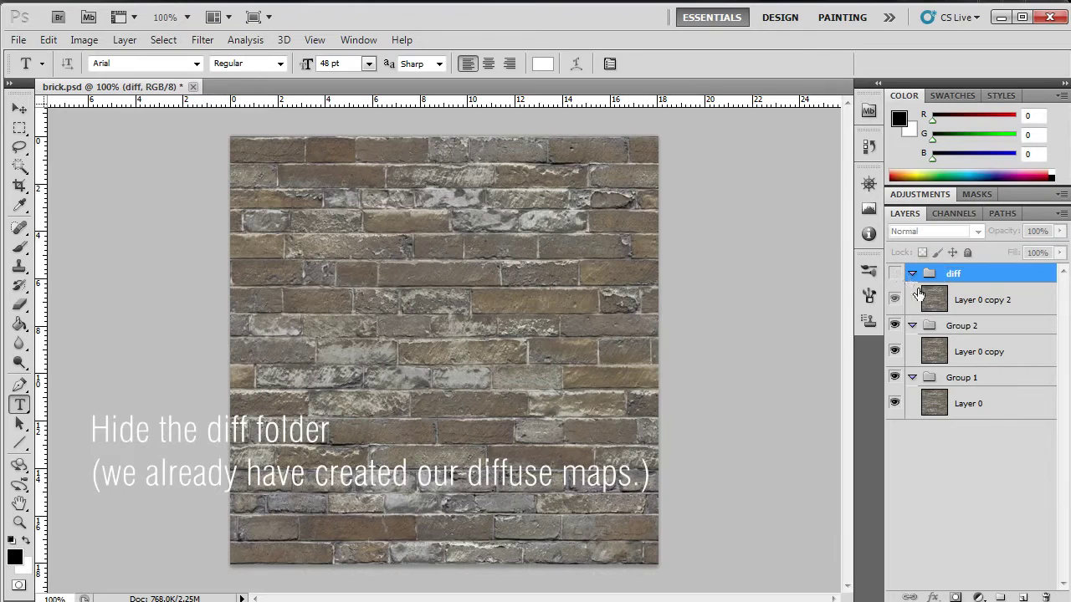
{"action": "double_click", "coordinate": [967, 328]}
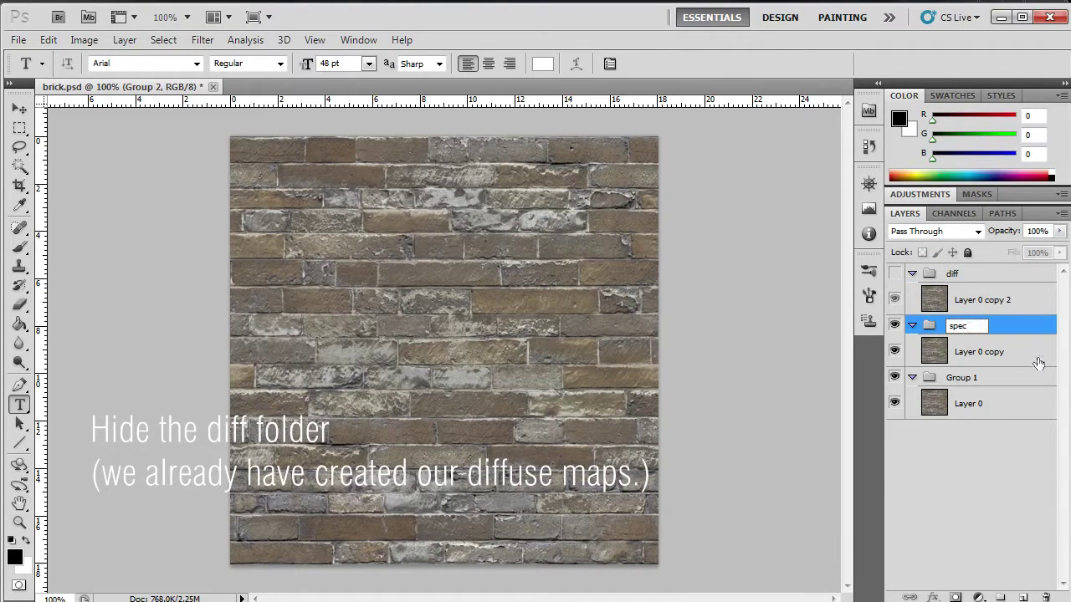
{"action": "double_click", "coordinate": [968, 378]}
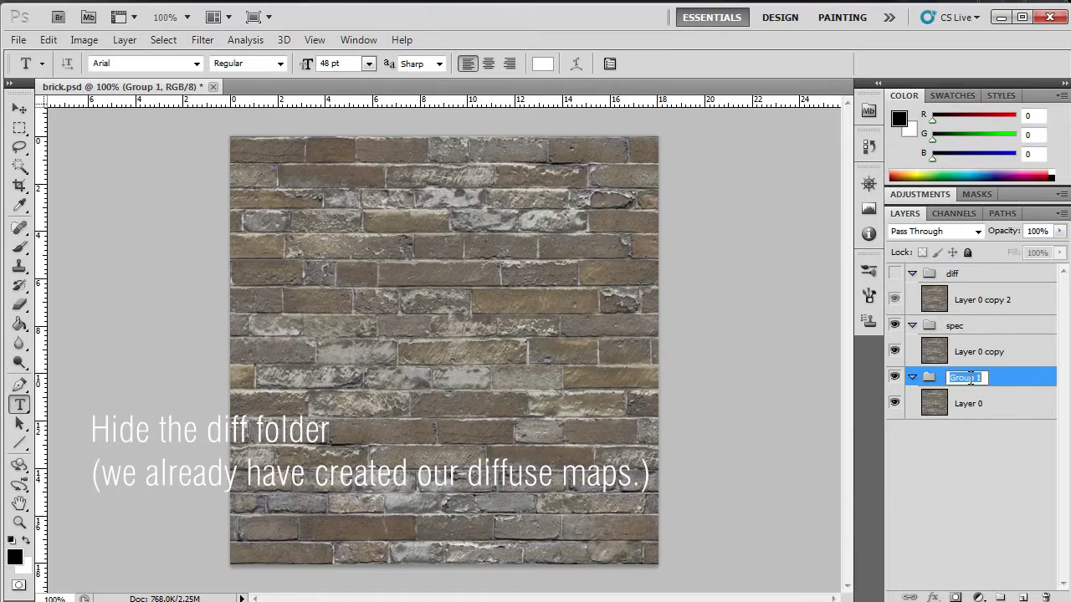
Add a Levels adjustment above the brick layer in the spec group, with input black at 28 and input white at 221
{"action": "left_click", "coordinate": [975, 353]}
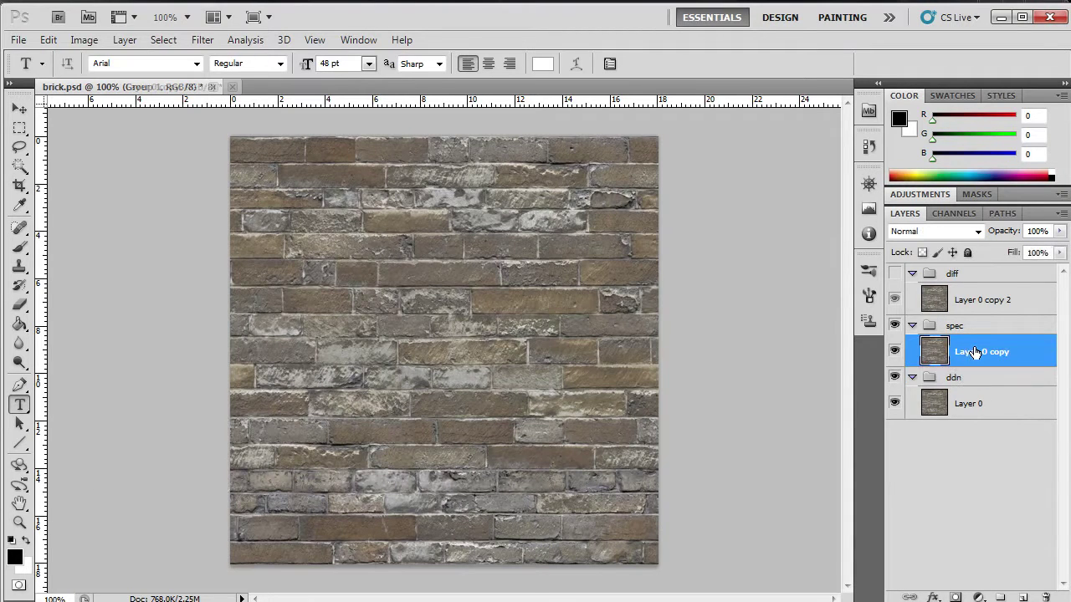
{"action": "left_click", "coordinate": [978, 596]}
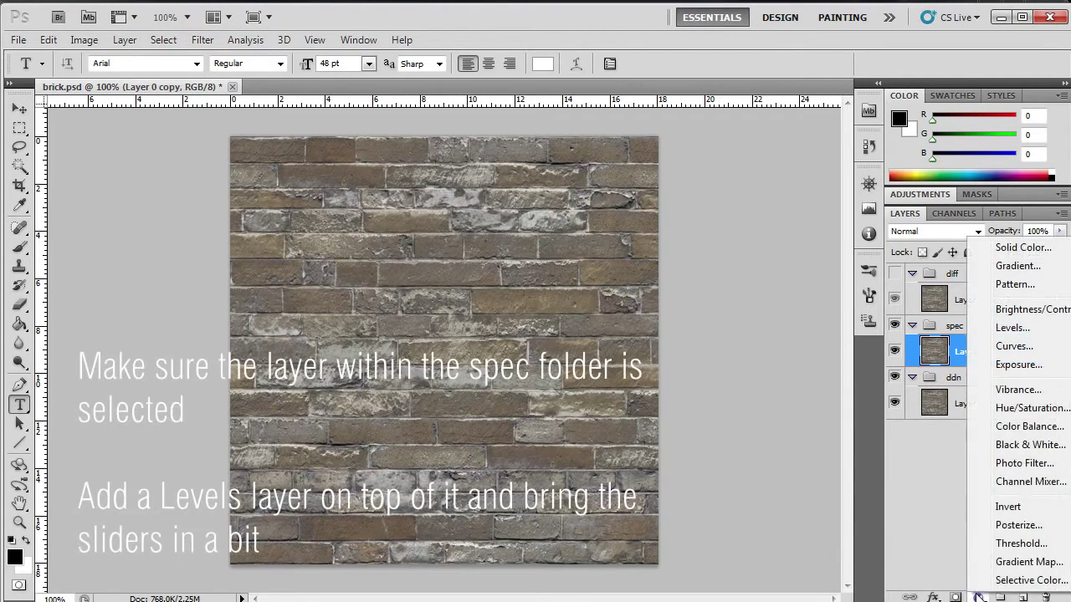
{"action": "left_click", "coordinate": [1006, 329]}
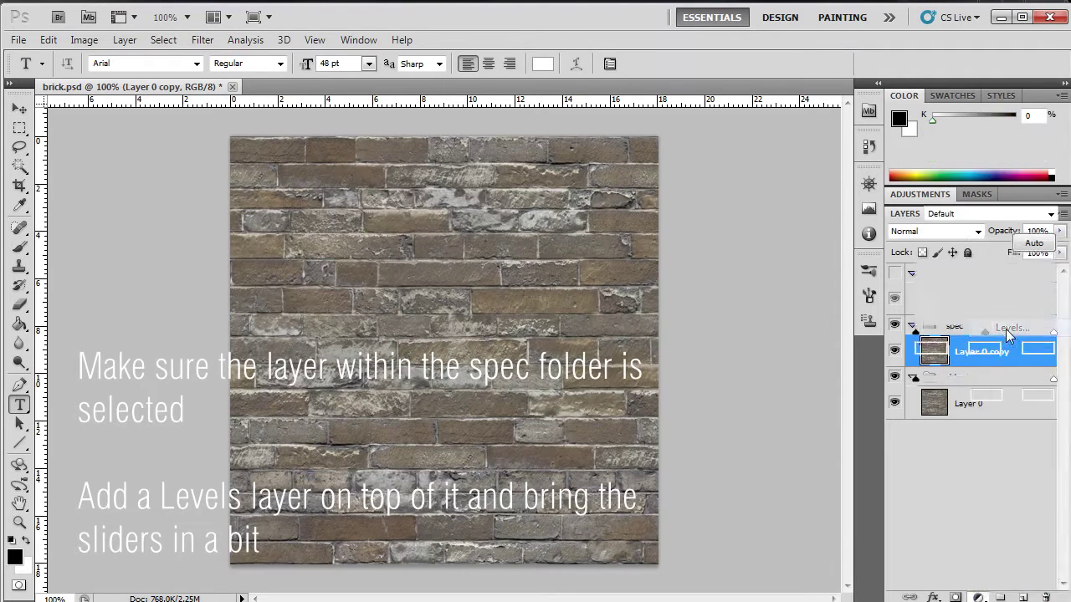
{"action": "left_click_drag", "start_coordinate": [915, 333], "coordinate": [928, 333]}
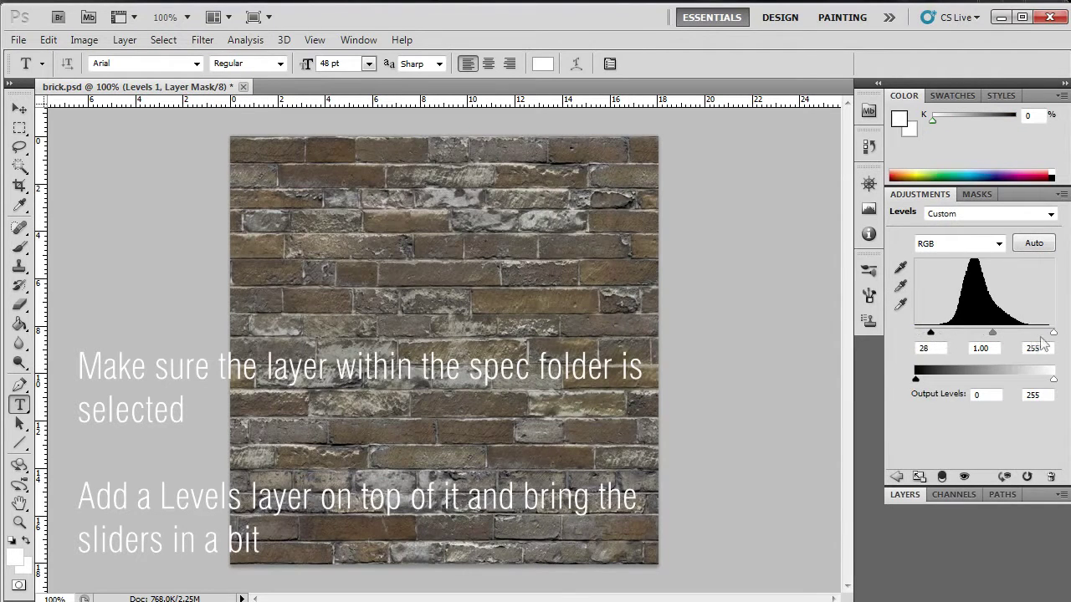
{"action": "left_click_drag", "start_coordinate": [1053, 334], "coordinate": [1040, 334]}
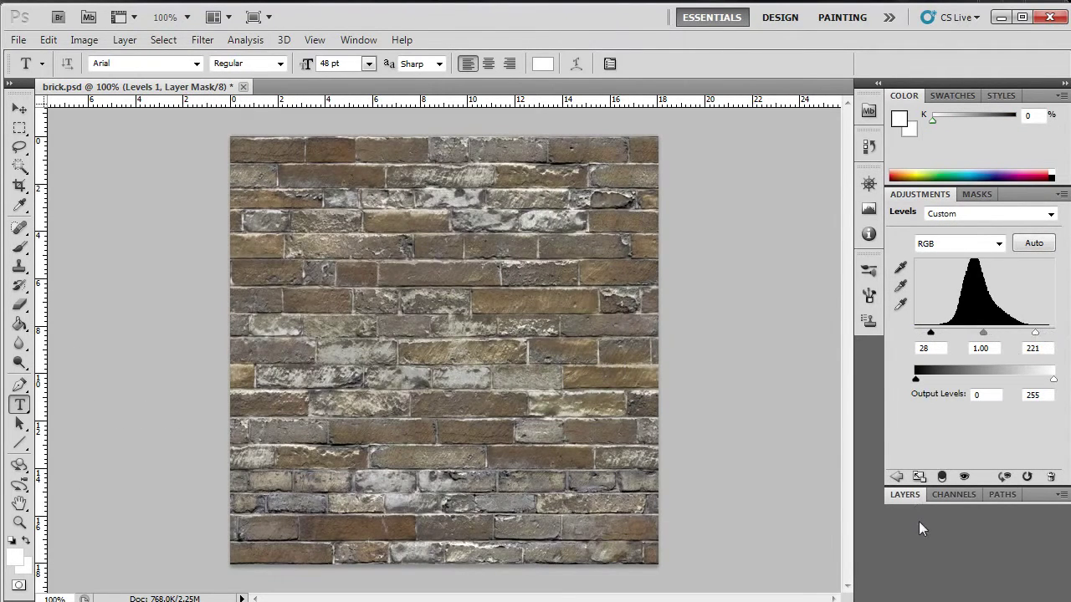
Add a Hue/Saturation adjustment above Levels 1 in the spec group, with hue +31 and saturation -84
{"action": "left_click", "coordinate": [915, 492]}
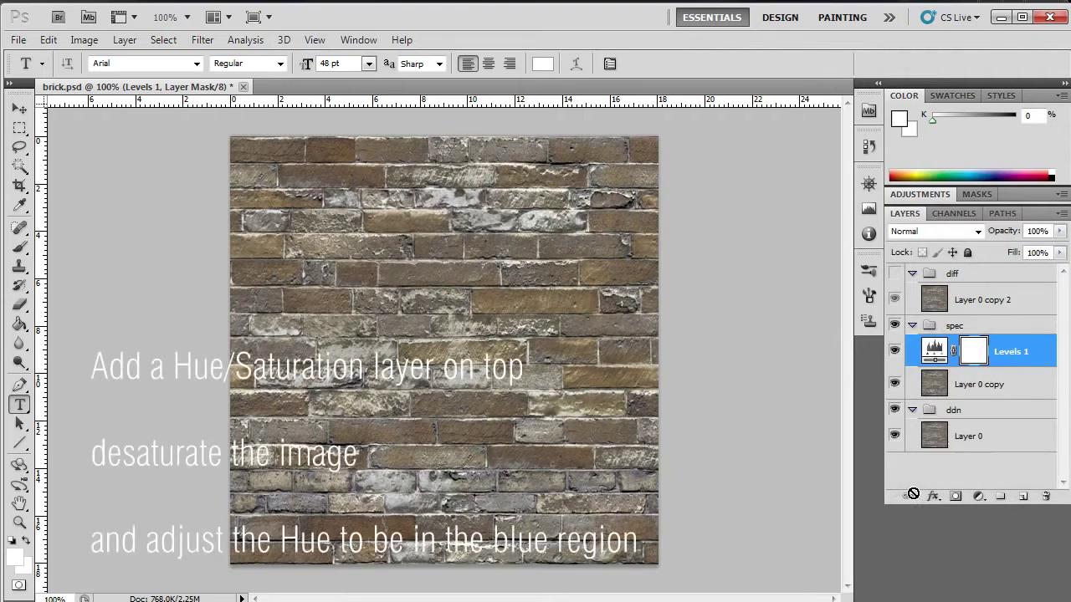
{"action": "left_click", "coordinate": [977, 498]}
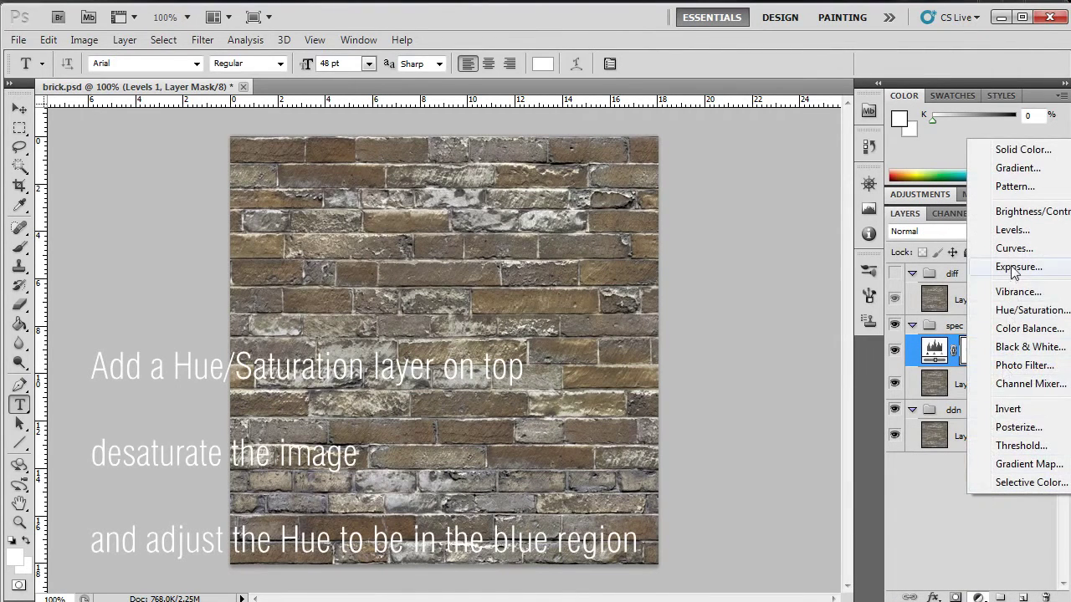
{"action": "left_click", "coordinate": [1012, 311]}
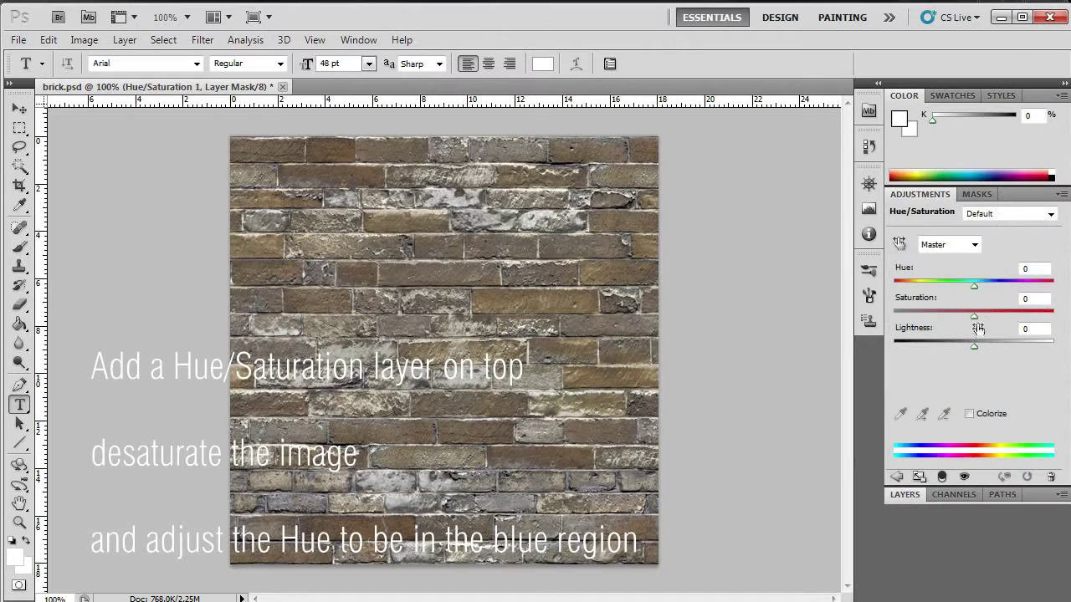
{"action": "left_click_drag", "start_coordinate": [975, 313], "coordinate": [912, 322]}
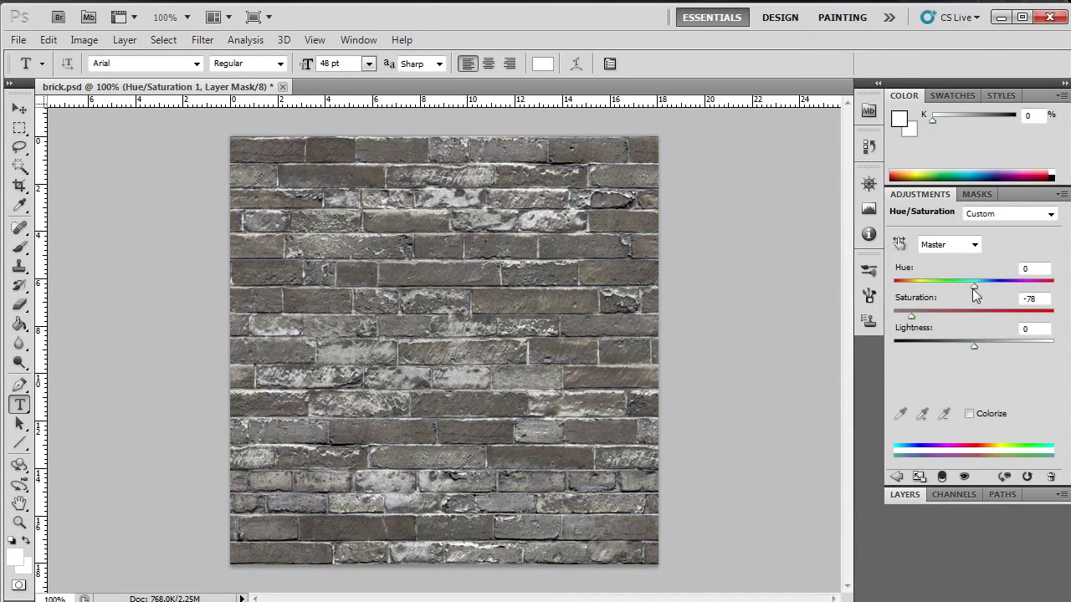
{"action": "left_click_drag", "start_coordinate": [911, 315], "coordinate": [906, 317]}
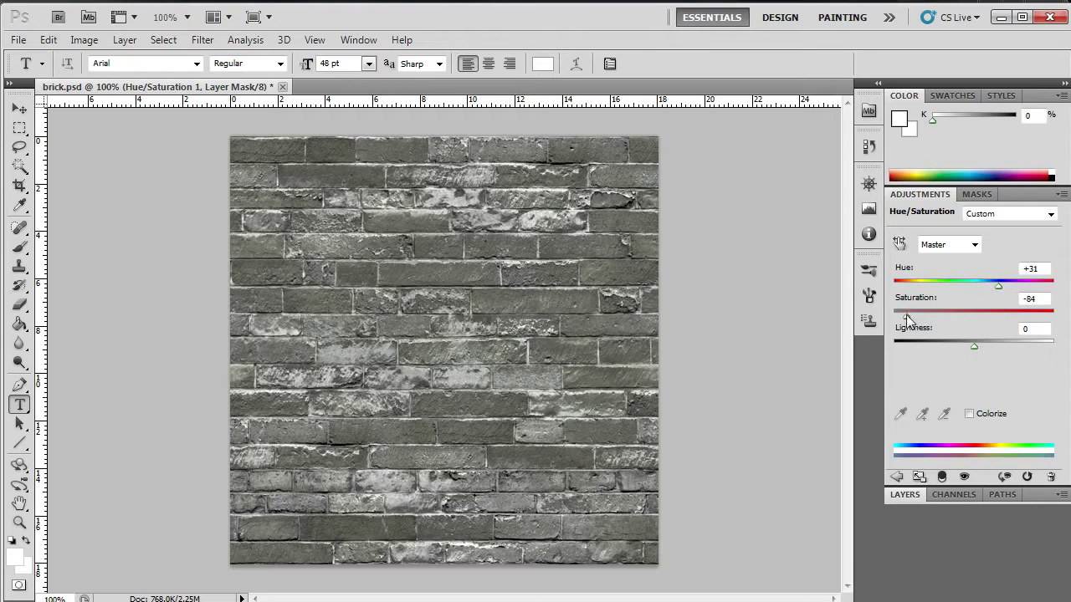
Select the spec group's three layers and start saving the document under the new name brick_spec
{"action": "left_click", "coordinate": [915, 497]}
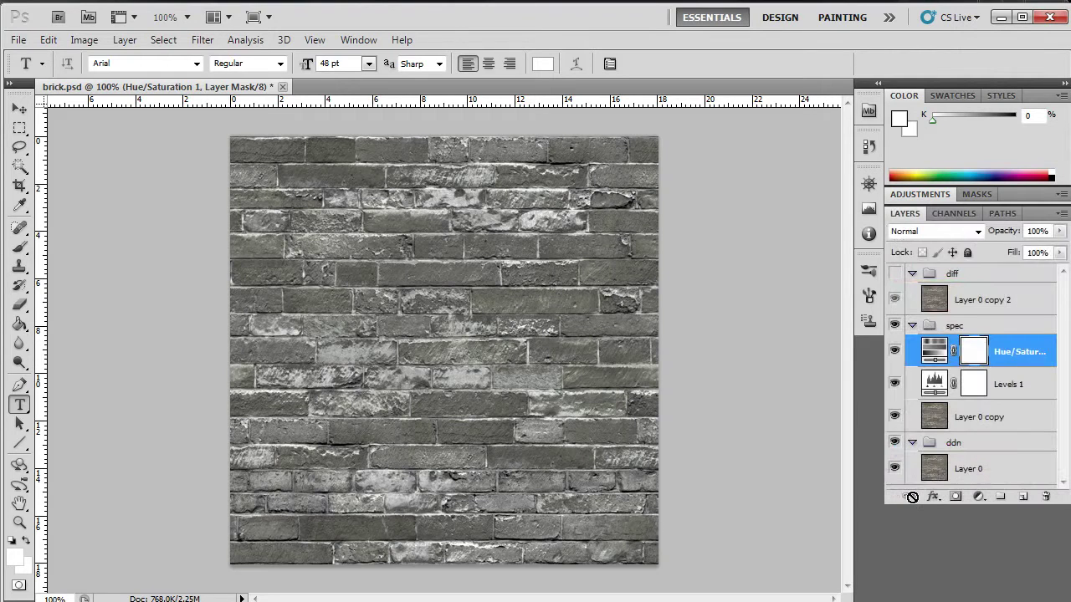
{"action": "left_click", "coordinate": [968, 418]}
{"action": "left_click", "coordinate": [1010, 350], "text": "shift"}
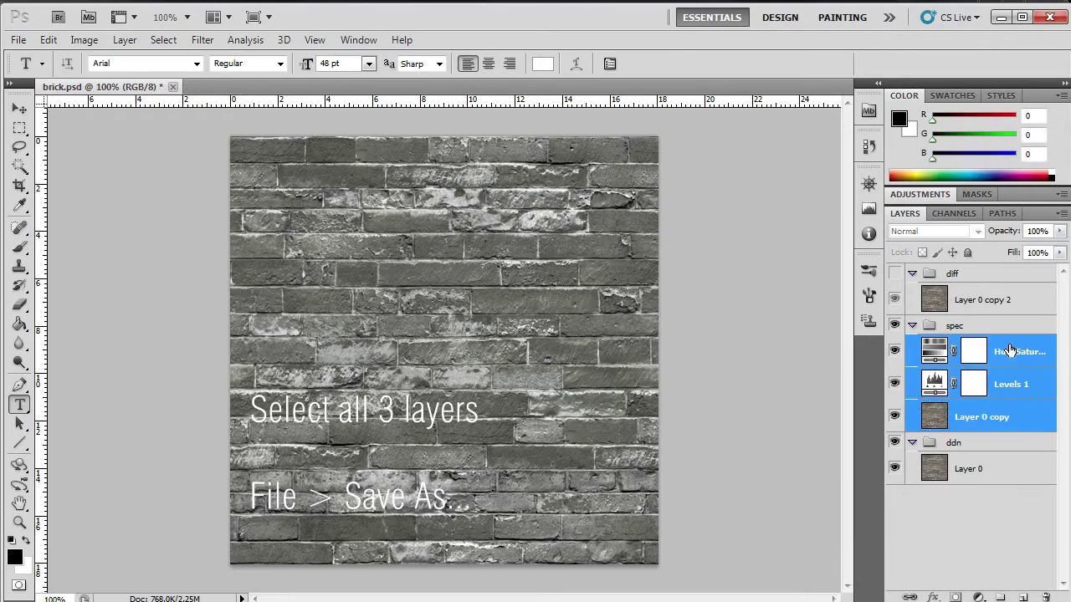
{"action": "left_click", "coordinate": [17, 39]}
{"action": "left_click", "coordinate": [25, 297]}
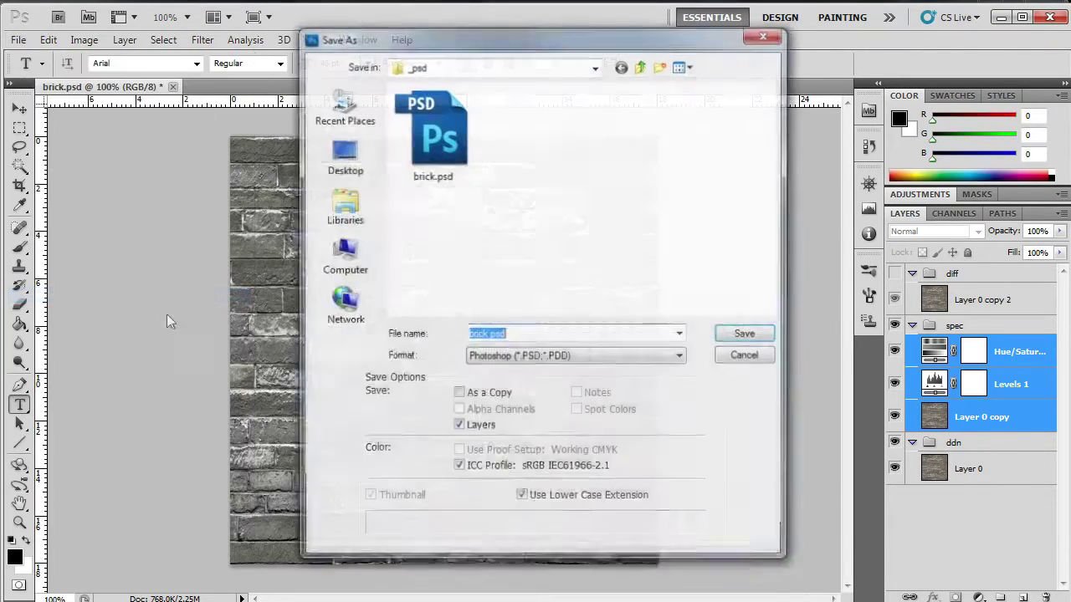
{"action": "left_click", "coordinate": [490, 335]}
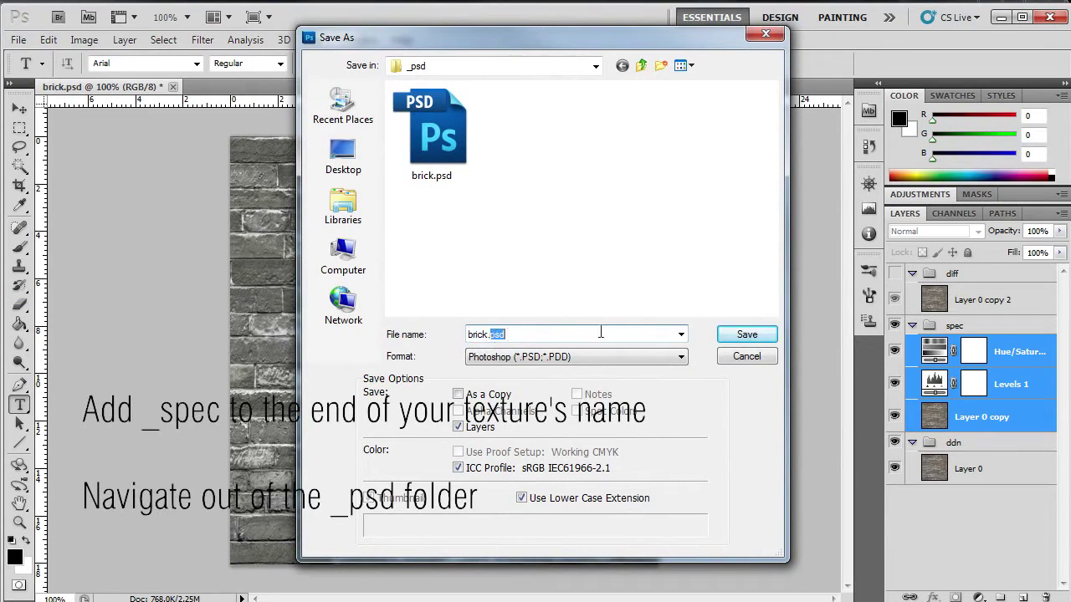
{"action": "key", "text": "BackSpace"}
{"action": "key", "text": "BackSpace"}
{"action": "key", "text": "BackSpace"}
{"action": "type", "text": "k_s"}
Save brick_spec.tif in the barcelona_pavillion folder using the CryTIFPlugin format
{"action": "left_click", "coordinate": [641, 67]}
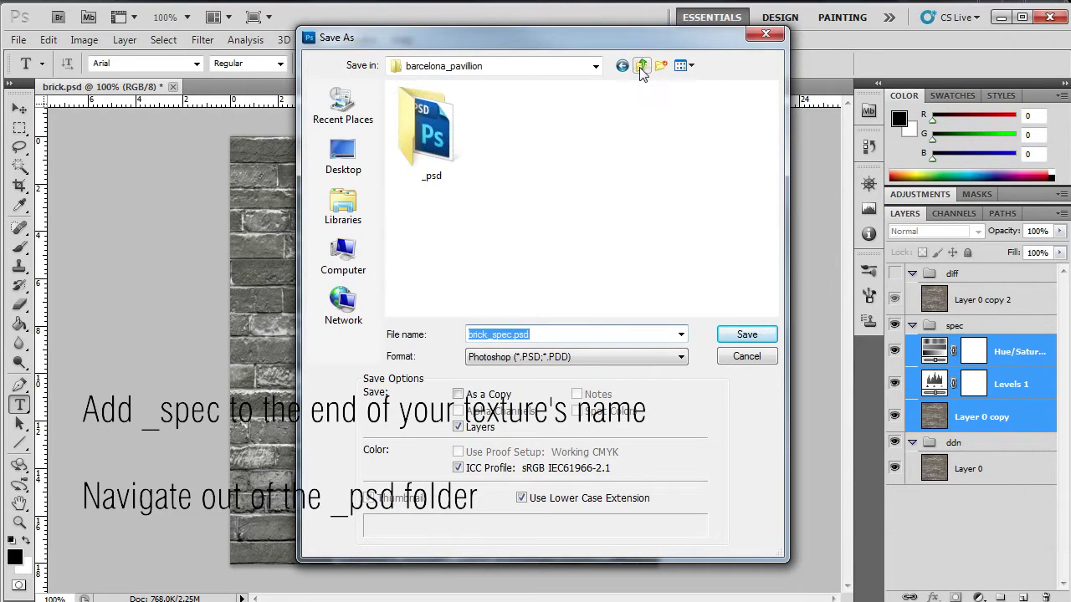
{"action": "left_click", "coordinate": [533, 362]}
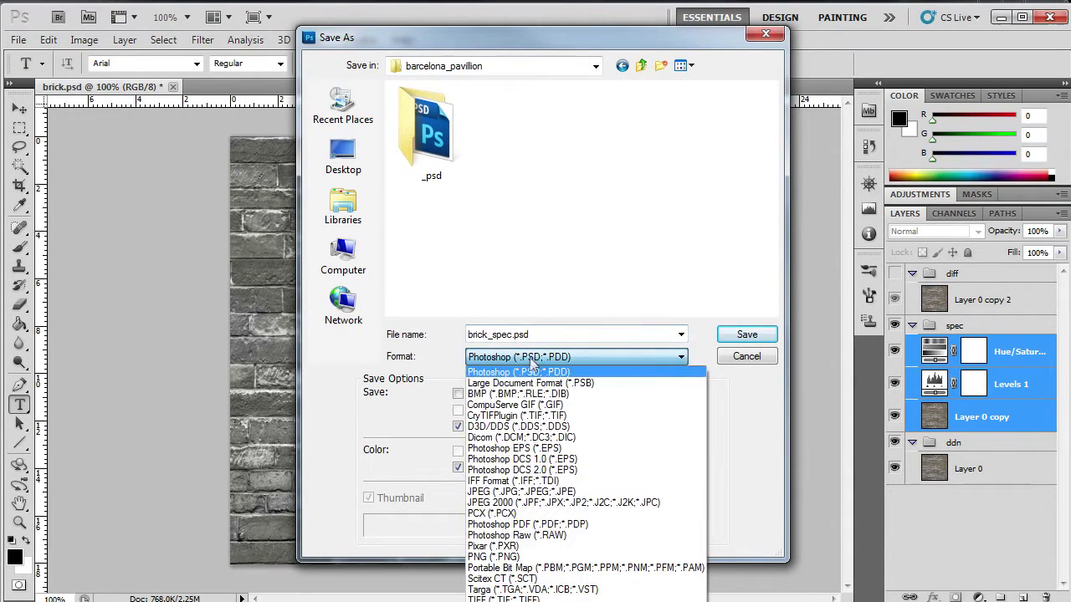
{"action": "left_click", "coordinate": [517, 416]}
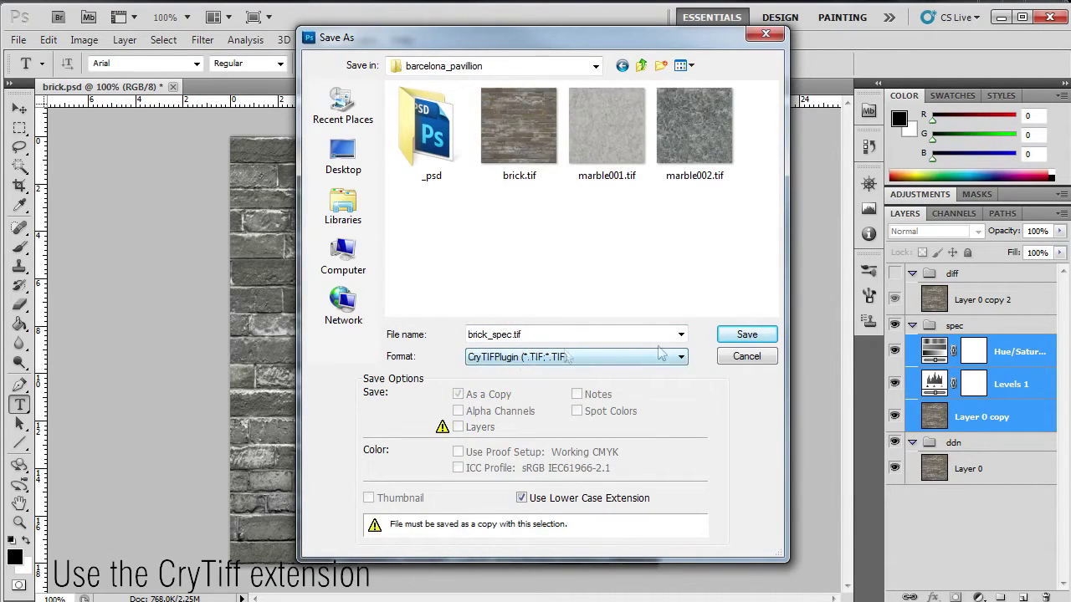
{"action": "left_click", "coordinate": [738, 335]}
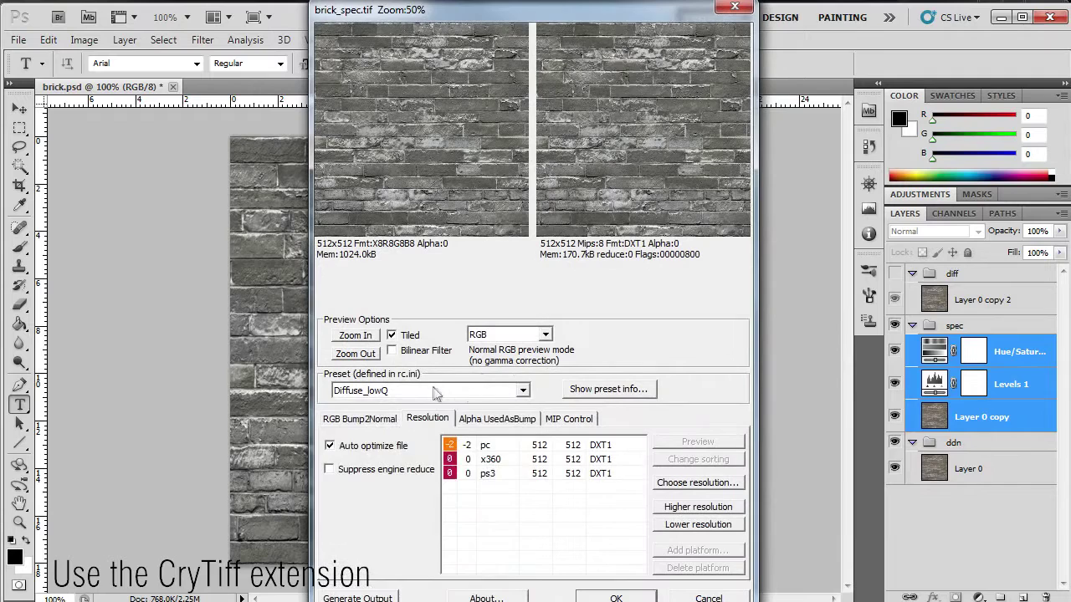
Apply the Specular_lowQ preset to brick_spec.tif and complete the CryTIF export
{"action": "left_click", "coordinate": [432, 392]}
{"action": "left_click", "coordinate": [391, 460]}
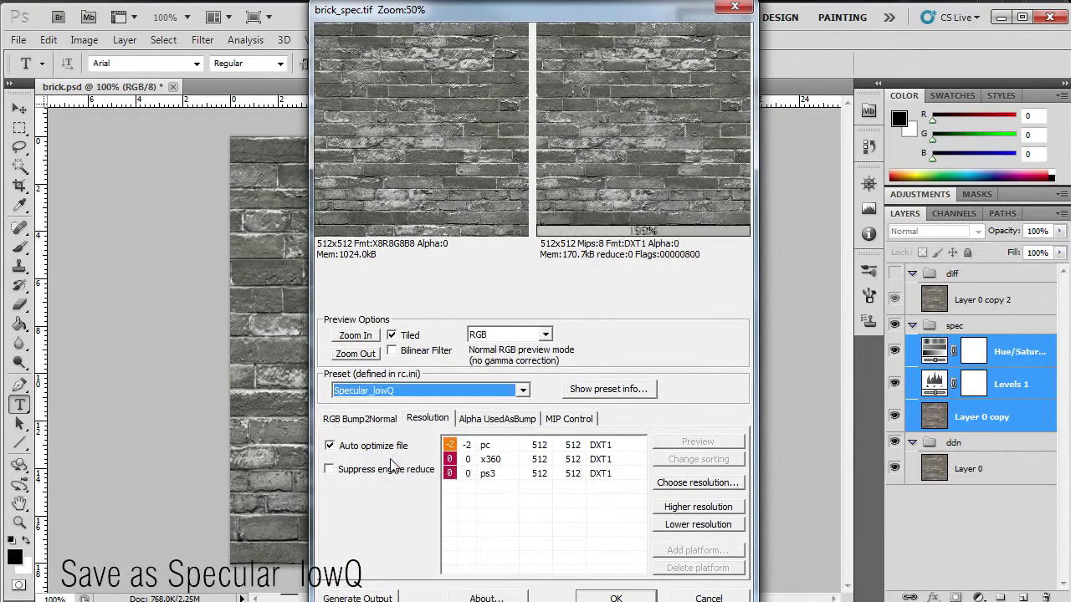
{"action": "key", "text": "Return"}
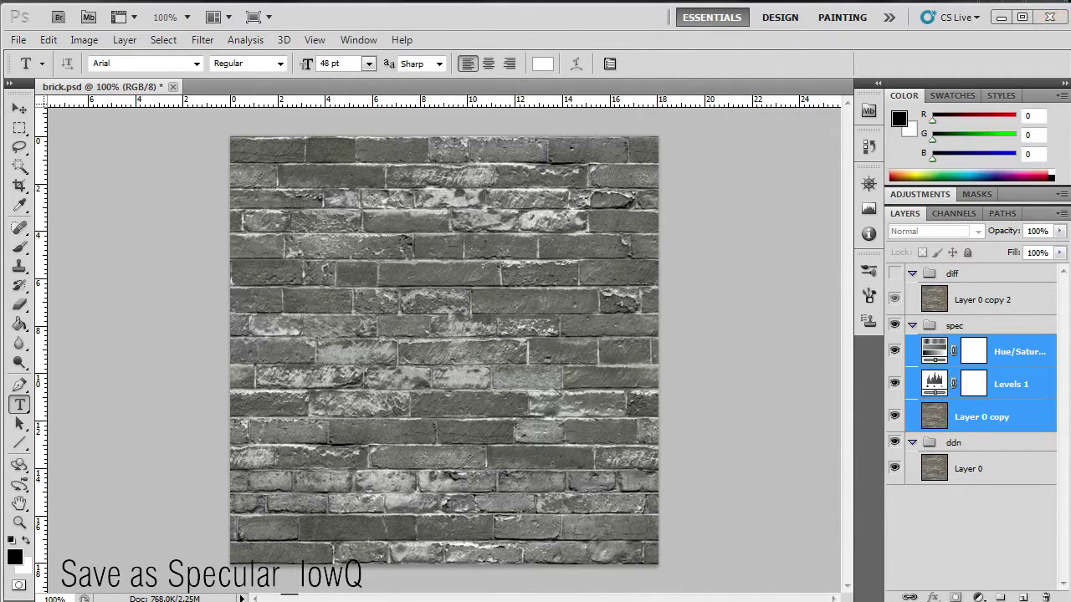
Hide the spec group and desaturate Layer 0 in the ddn group
{"action": "left_click", "coordinate": [895, 326]}
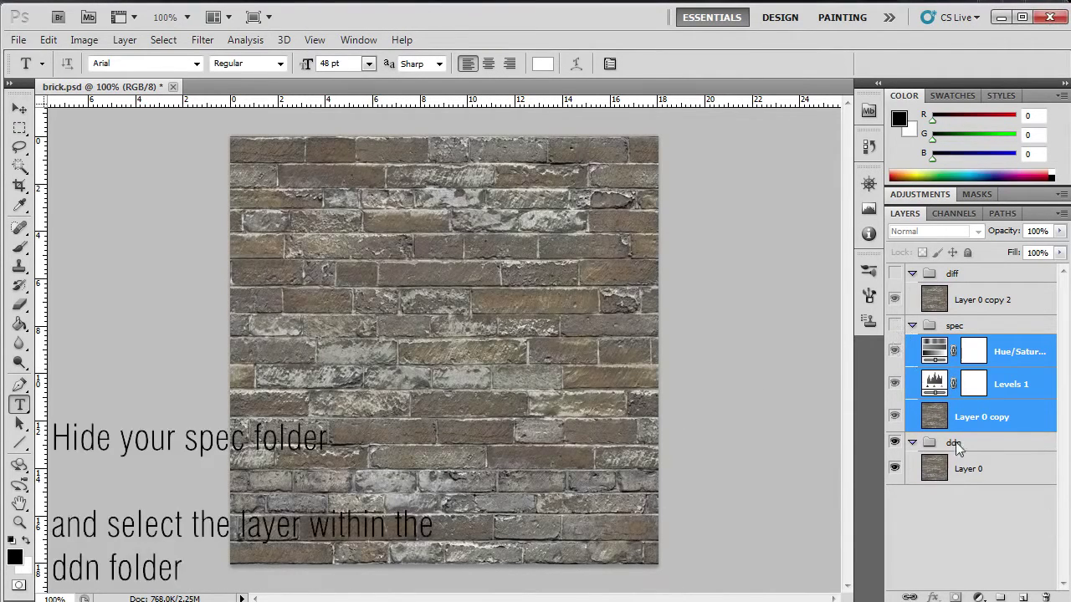
{"action": "left_click", "coordinate": [967, 473]}
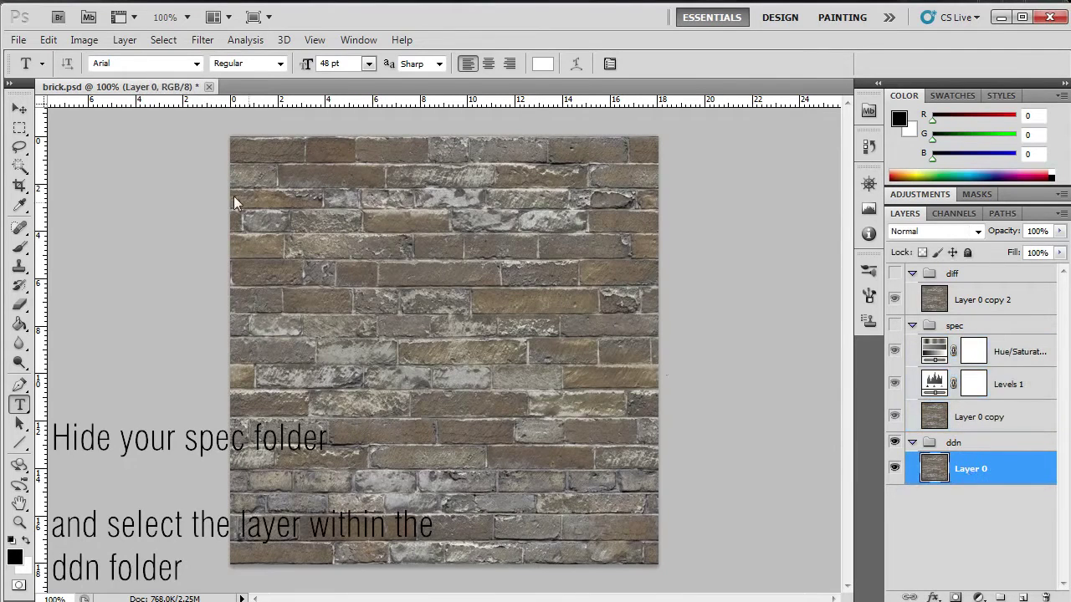
{"action": "left_click", "coordinate": [87, 42]}
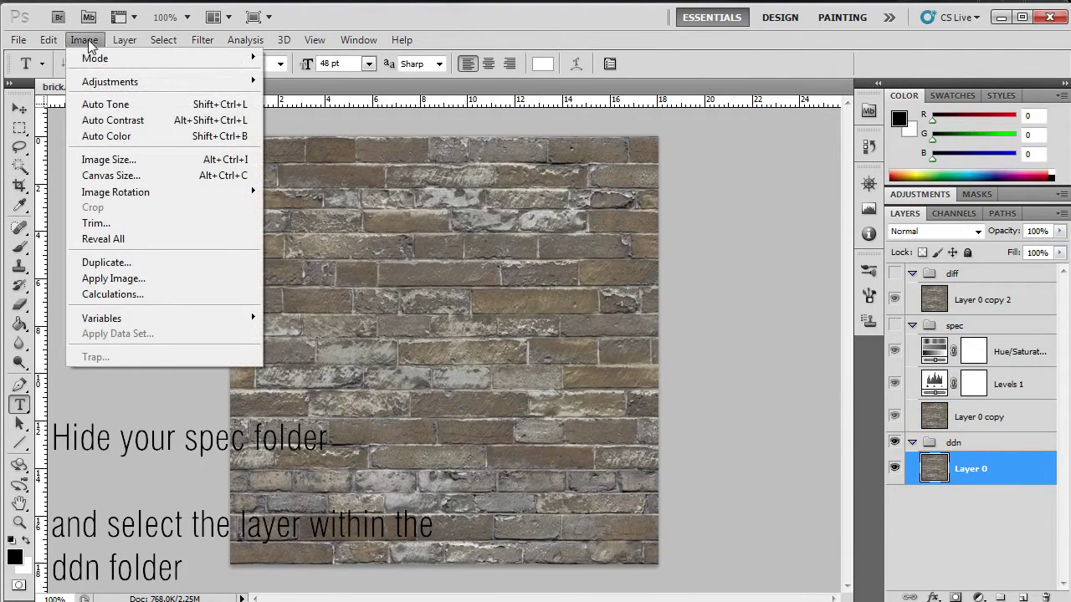
{"action": "mouse_move", "coordinate": [88, 81]}
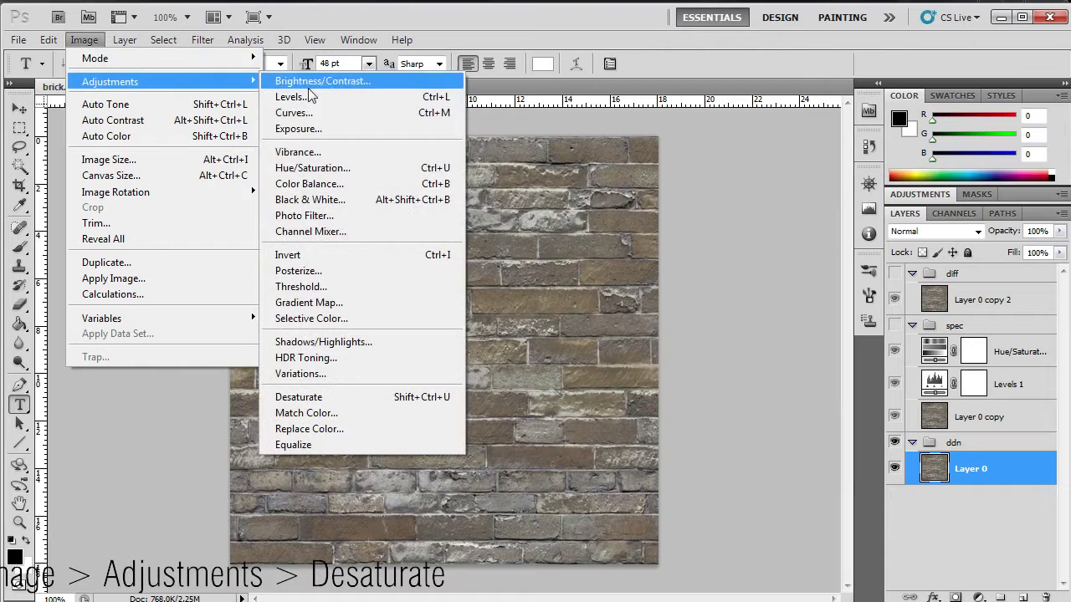
{"action": "left_click", "coordinate": [315, 398]}
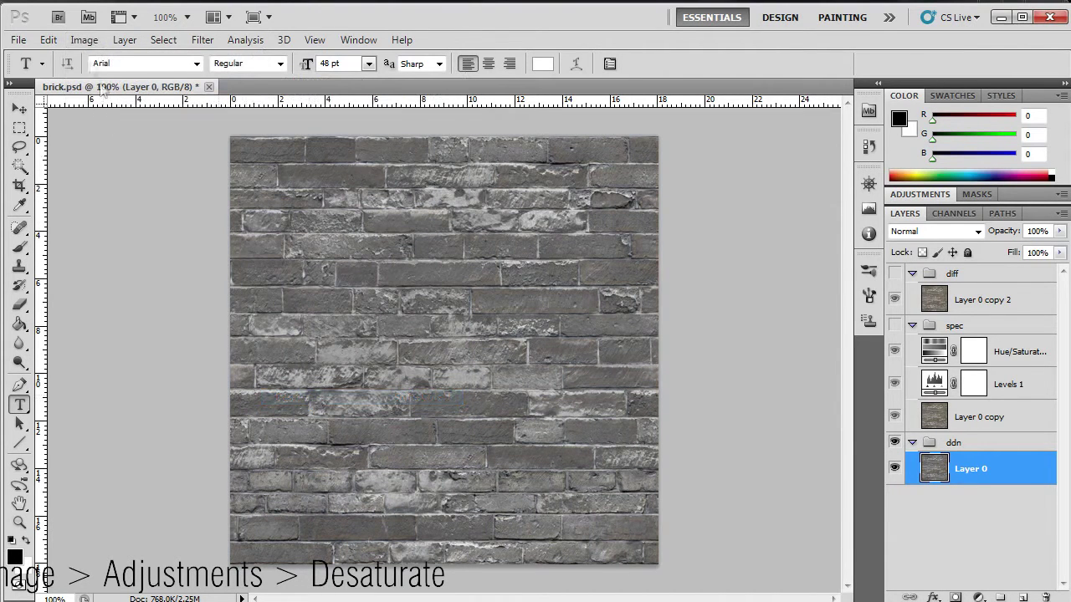
Apply a Levels adjustment to Layer 0 in the ddn group, with input black at 46 and a reduced input white
{"action": "left_click", "coordinate": [80, 40]}
{"action": "mouse_move", "coordinate": [92, 81]}
{"action": "left_click", "coordinate": [328, 97]}
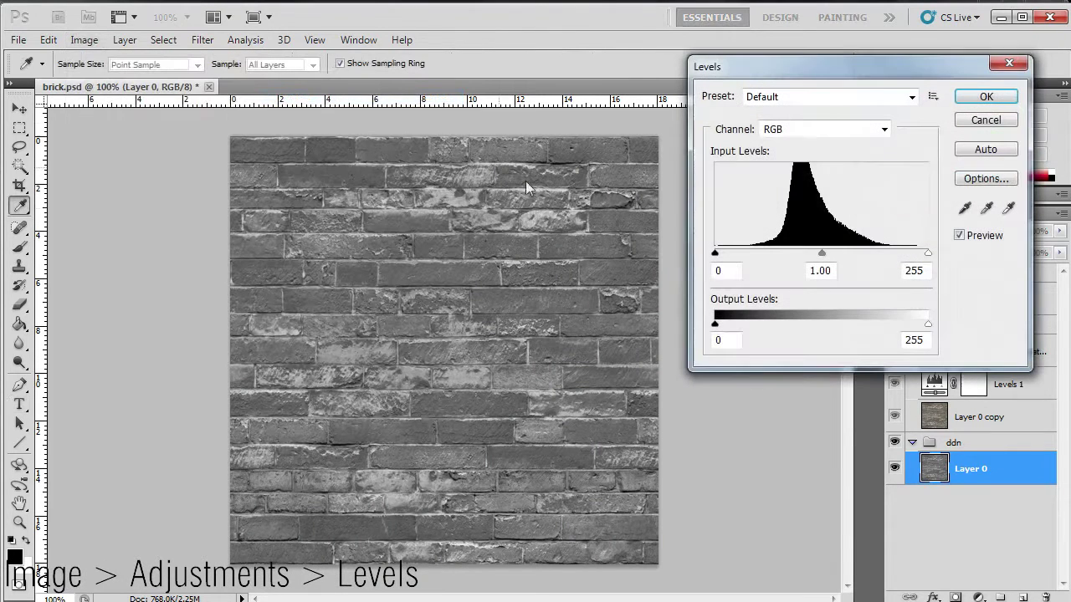
{"action": "left_click_drag", "start_coordinate": [716, 253], "coordinate": [754, 254]}
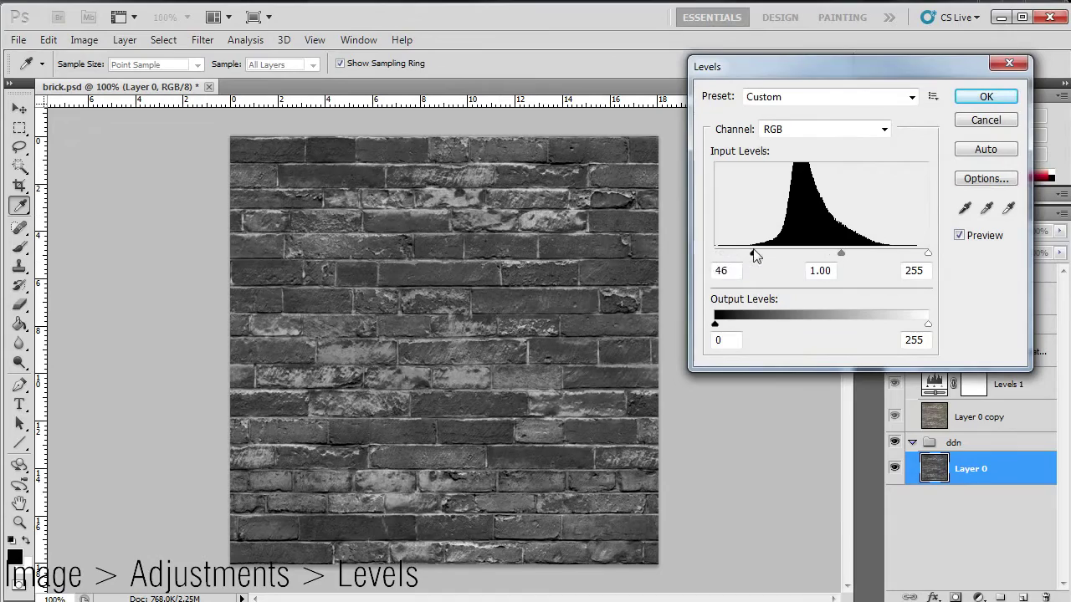
{"action": "left_click_drag", "start_coordinate": [927, 252], "coordinate": [877, 256]}
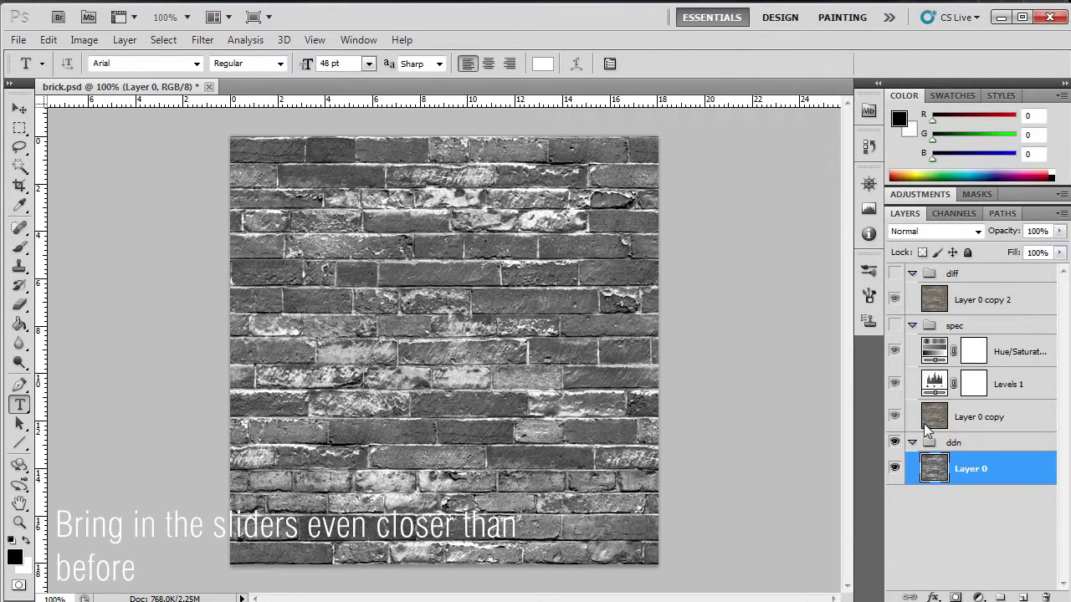
Copy the whole grayscale brick layer, switch to CrazyBump and load it as a heightmap from the clipboard
{"action": "key", "text": "ctrl+a"}
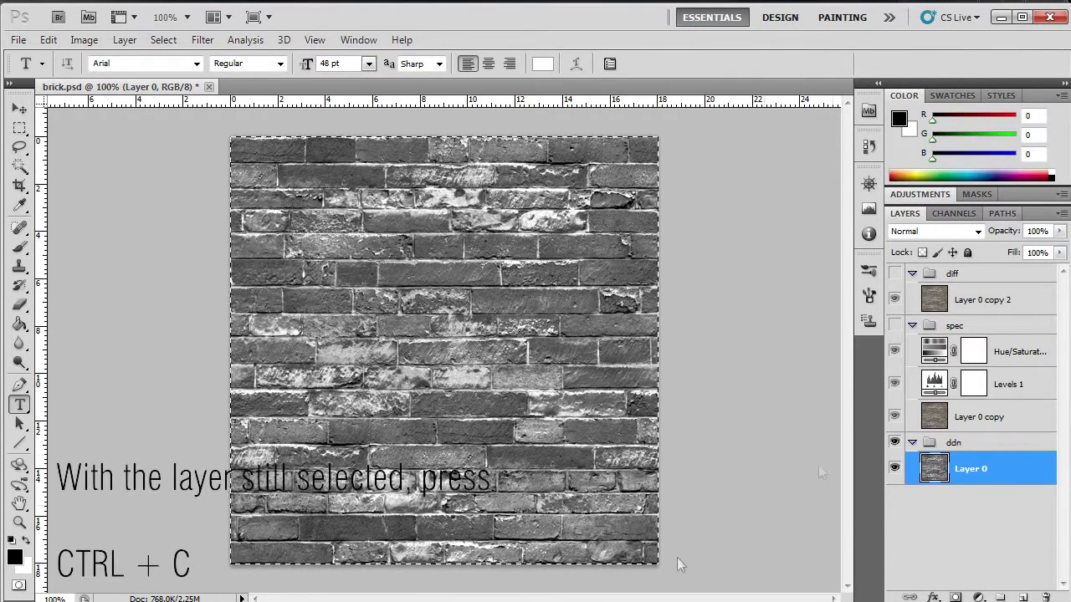
{"action": "key", "text": "super"}
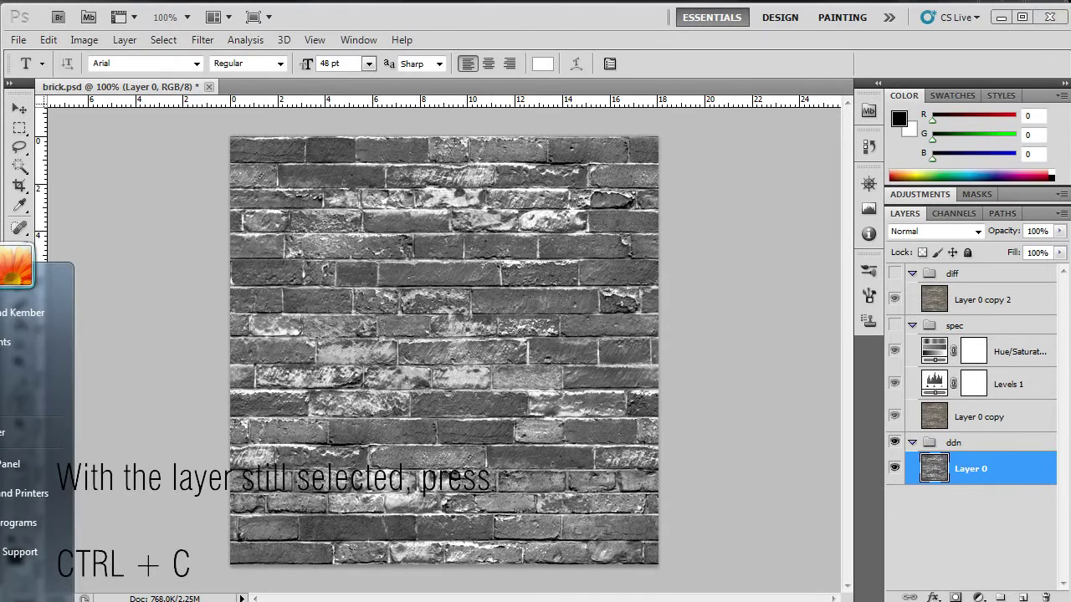
{"action": "type", "text": "crazybump"}
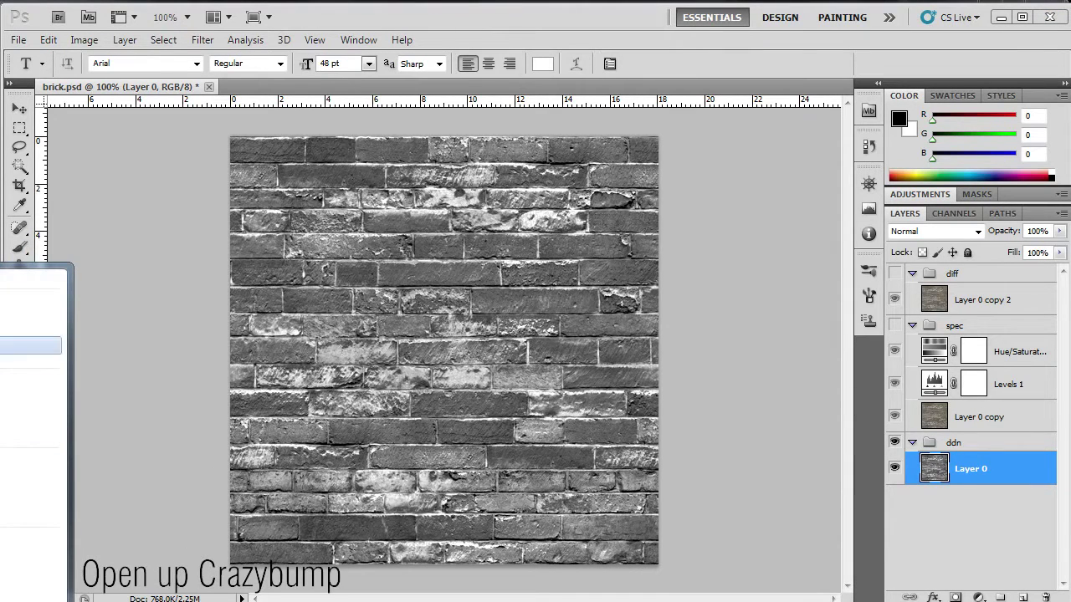
{"action": "key", "text": "Return"}
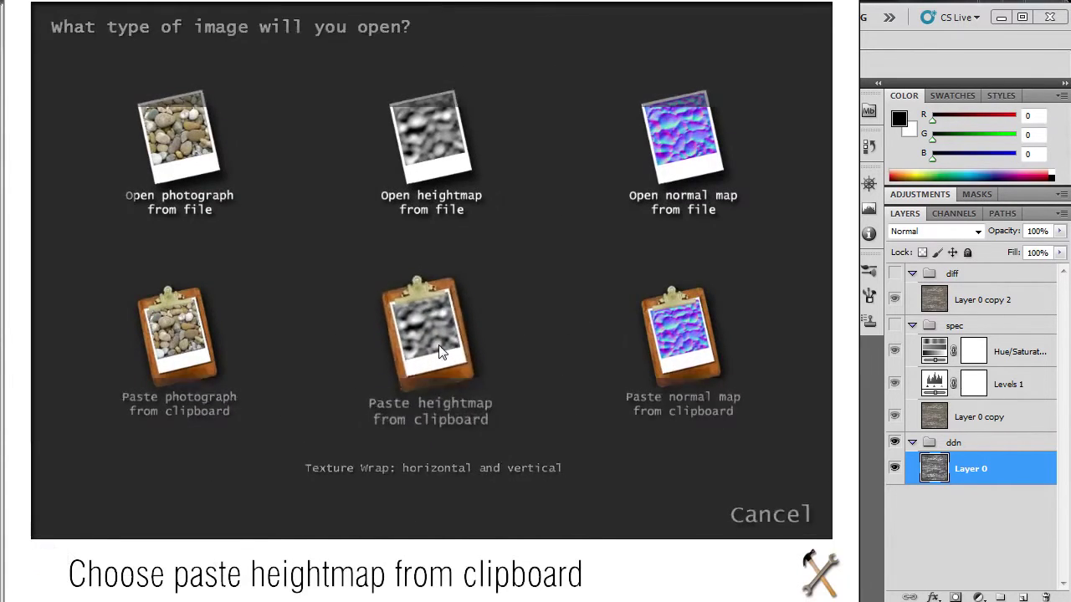
{"action": "left_click", "coordinate": [437, 355]}
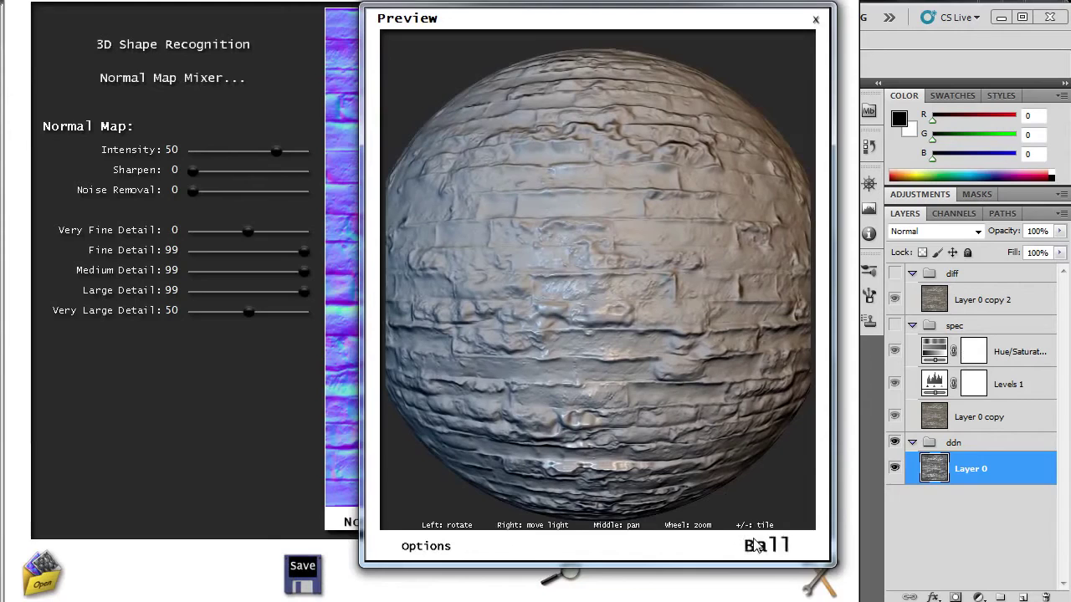
Change the preview shape to Box and set the normal map's Very Large Detail to 0 and Sharpen to 55
{"action": "left_click", "coordinate": [767, 545]}
{"action": "left_click", "coordinate": [753, 597]}
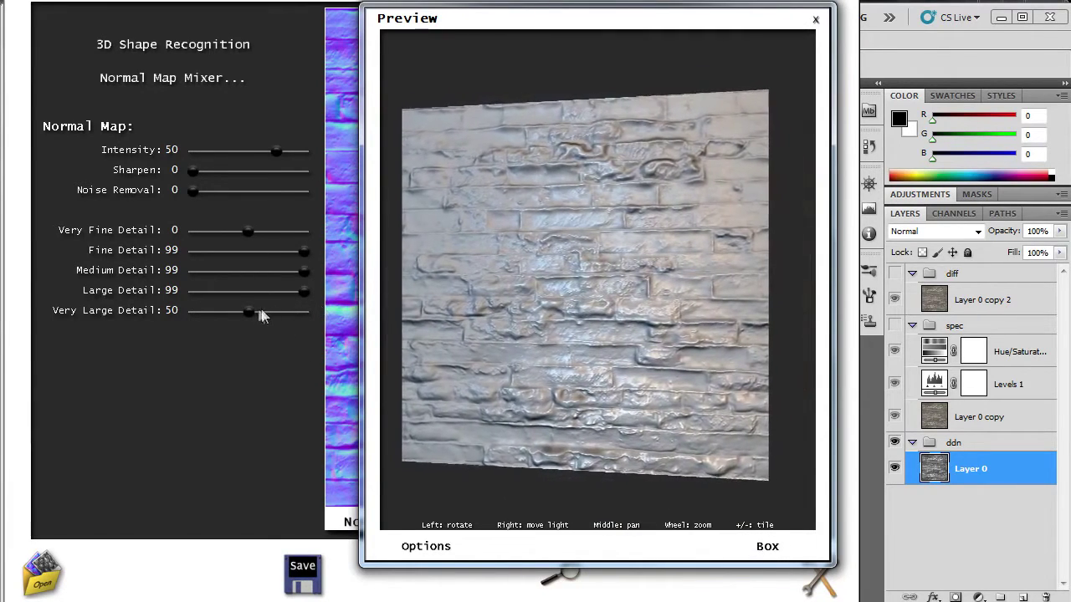
{"action": "left_click_drag", "start_coordinate": [250, 310], "coordinate": [141, 303]}
{"action": "left_click_drag", "start_coordinate": [194, 172], "coordinate": [255, 173]}
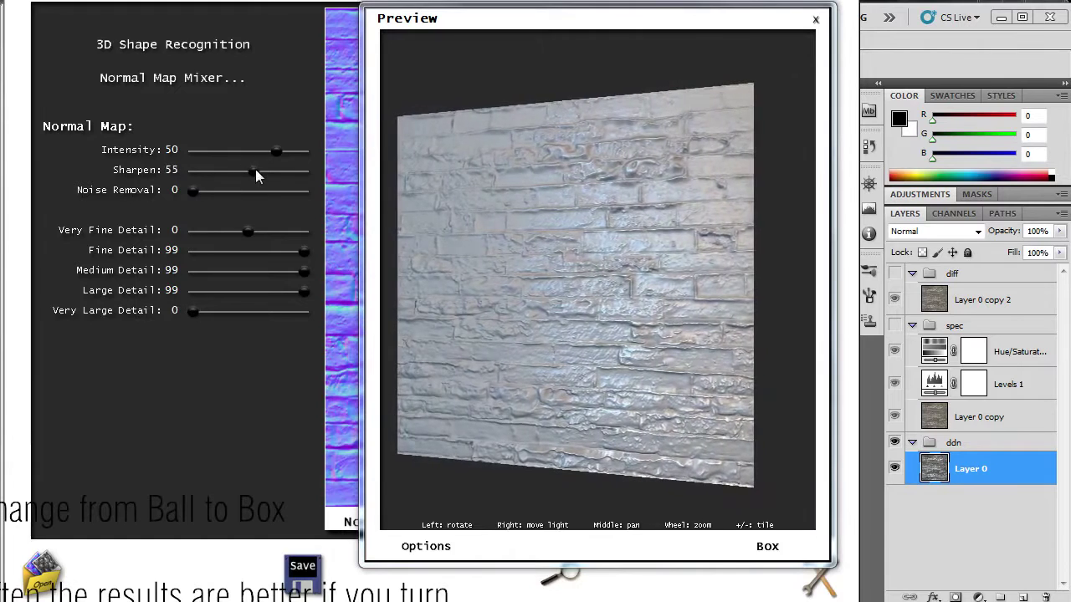
Copy the normals to the clipboard, return to Photoshop and paste them above Layer 0 in the ddn group
{"action": "left_click", "coordinate": [304, 563]}
{"action": "left_click", "coordinate": [322, 555]}
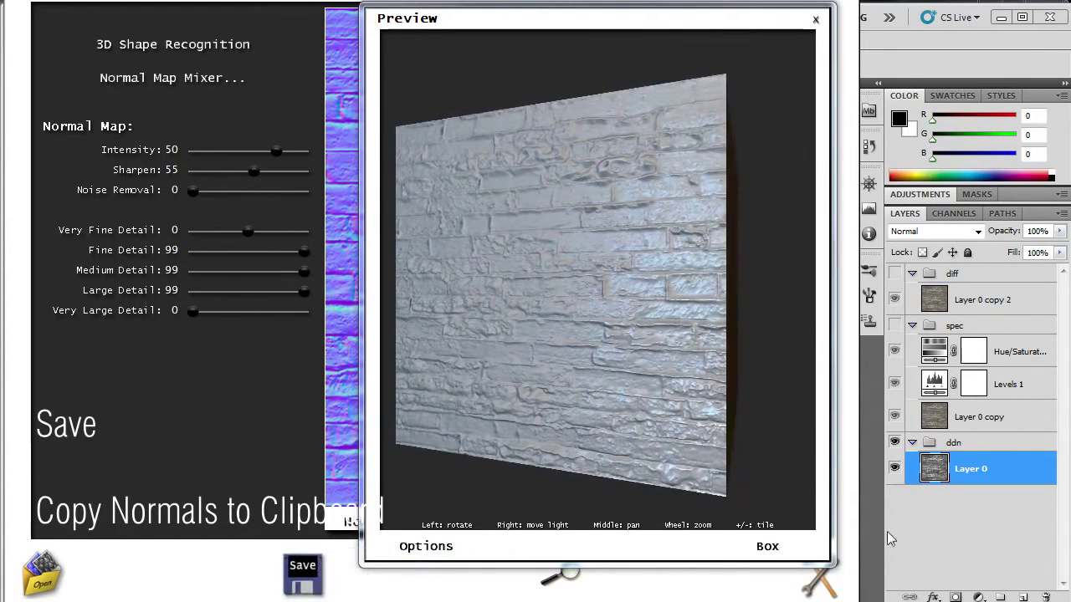
{"action": "left_click", "coordinate": [938, 526]}
{"action": "key", "text": "ctrl+a"}
{"action": "key", "text": "ctrl+v"}
{"action": "key", "text": "ctrl+v"}
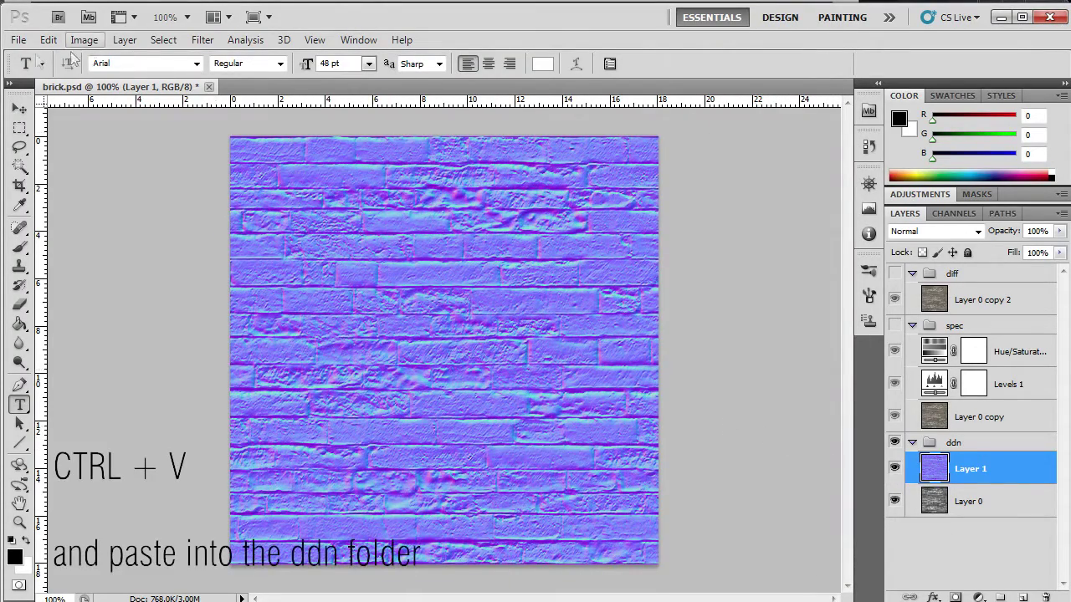
Save a copy of the document as brick_ddn in the barcelona_pavillion folder using the CryTIFPlugin format
{"action": "left_click", "coordinate": [18, 39]}
{"action": "left_click", "coordinate": [39, 297]}
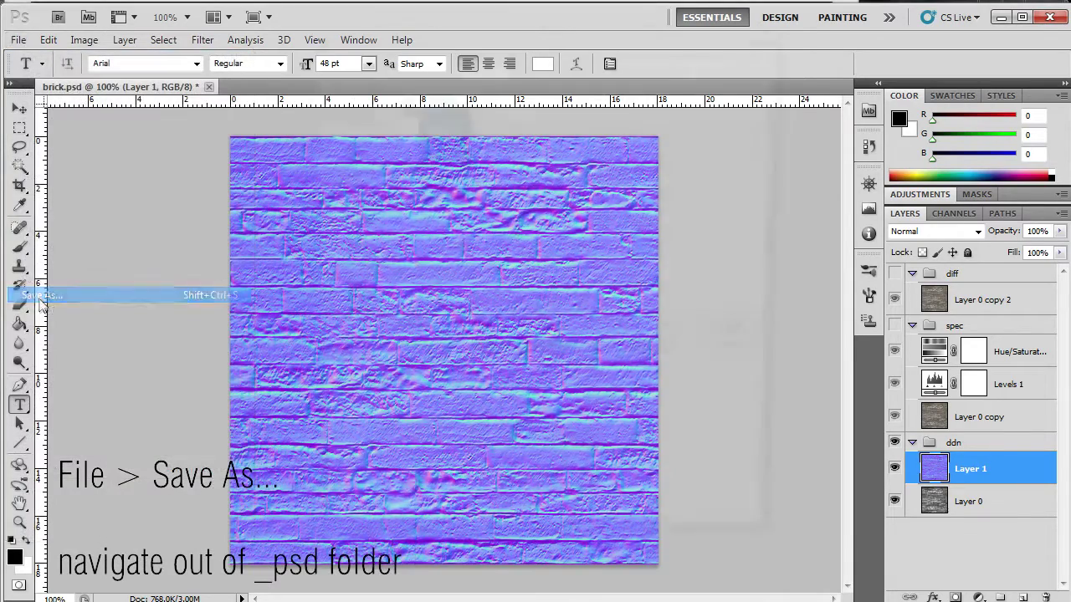
{"action": "left_click", "coordinate": [639, 67]}
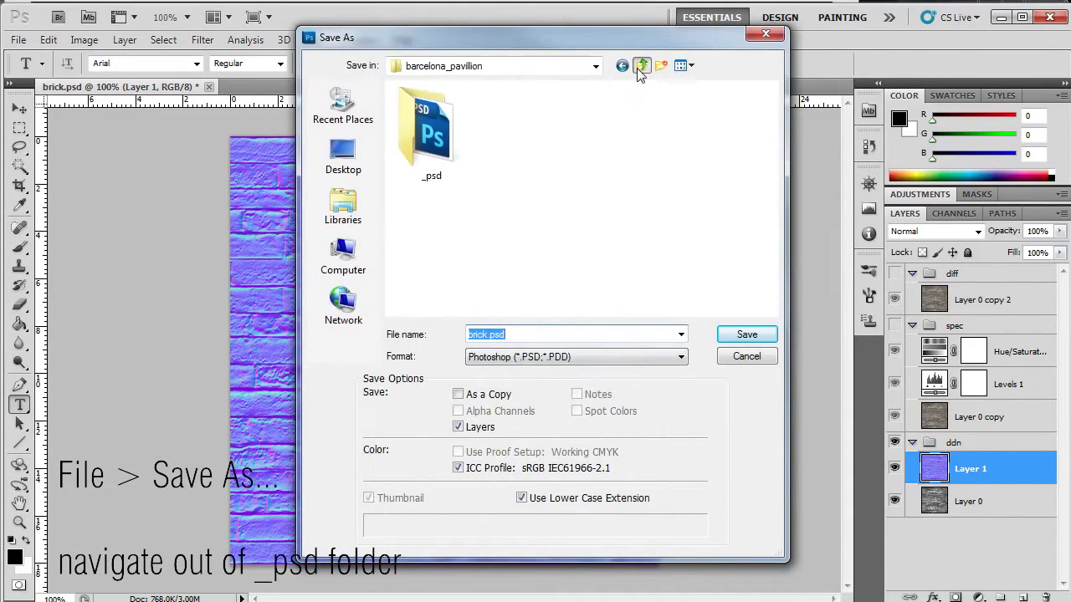
{"action": "left_click", "coordinate": [490, 360]}
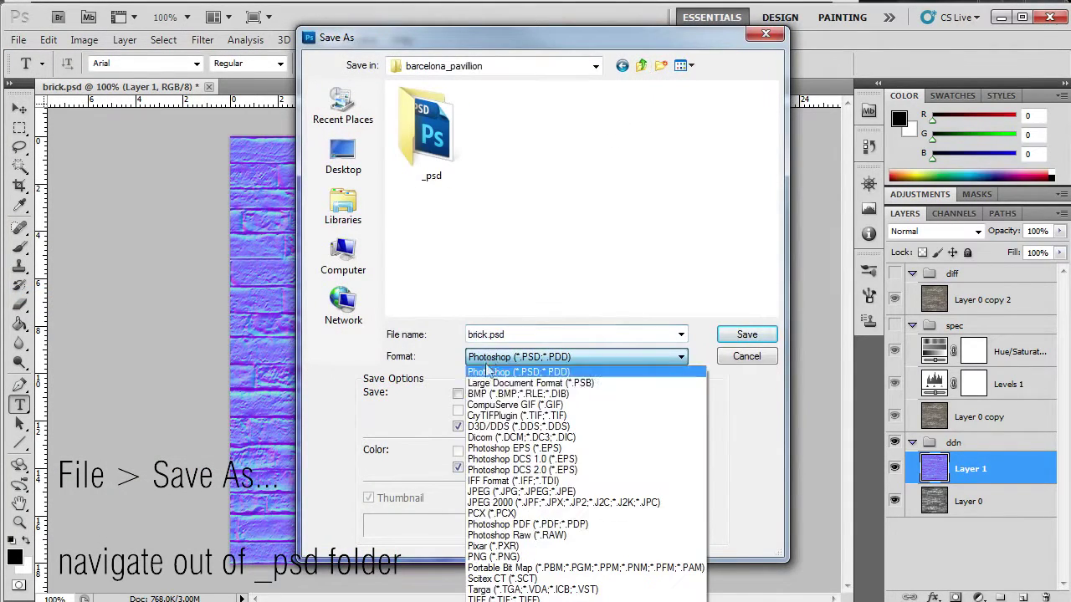
{"action": "left_click", "coordinate": [490, 409]}
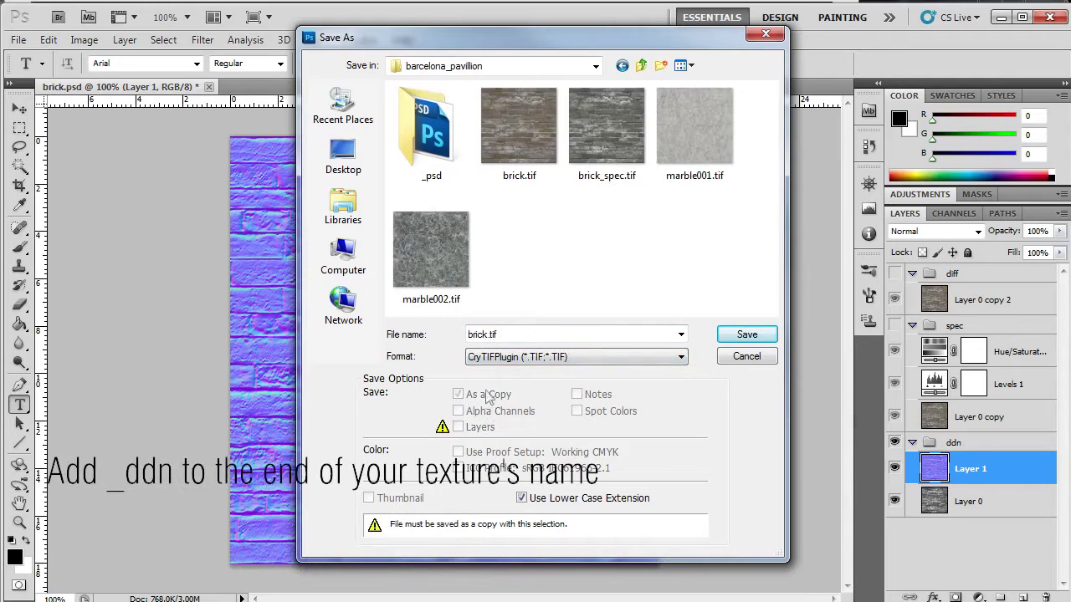
{"action": "double_click", "coordinate": [484, 335]}
{"action": "type", "text": "_ddn"}
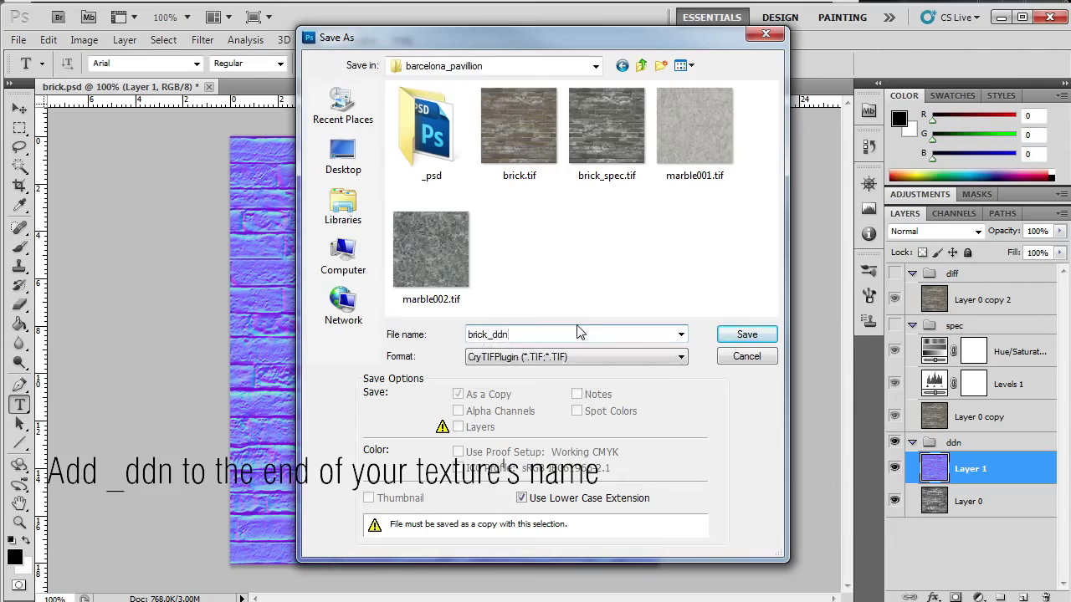
{"action": "key", "text": "Return"}
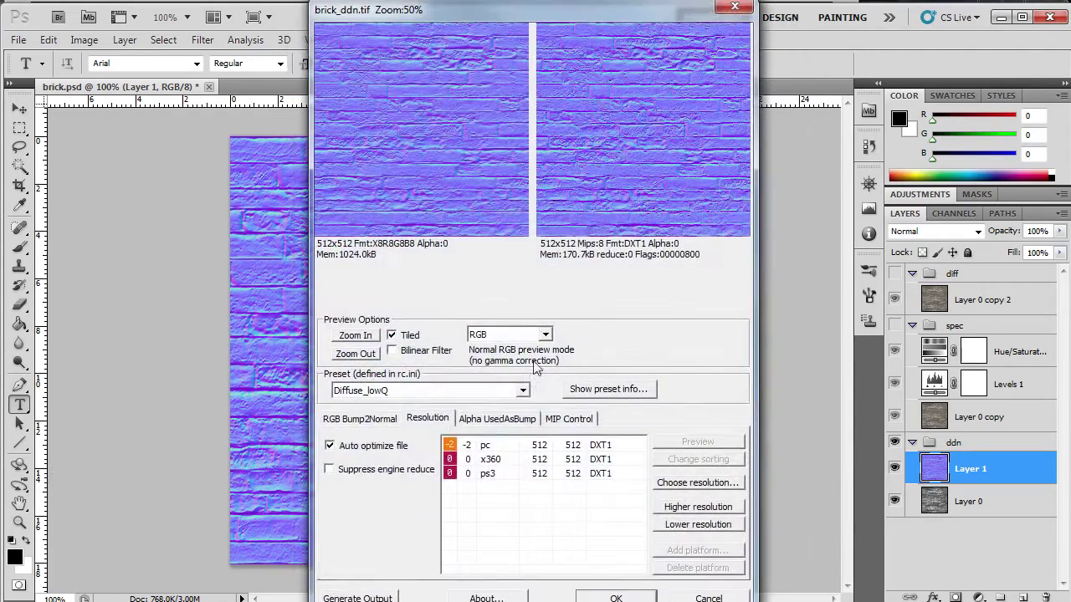
Apply the Normalmap_lowQ preset to brick_ddn.tif and complete the CryTIF export
{"action": "left_click", "coordinate": [450, 398]}
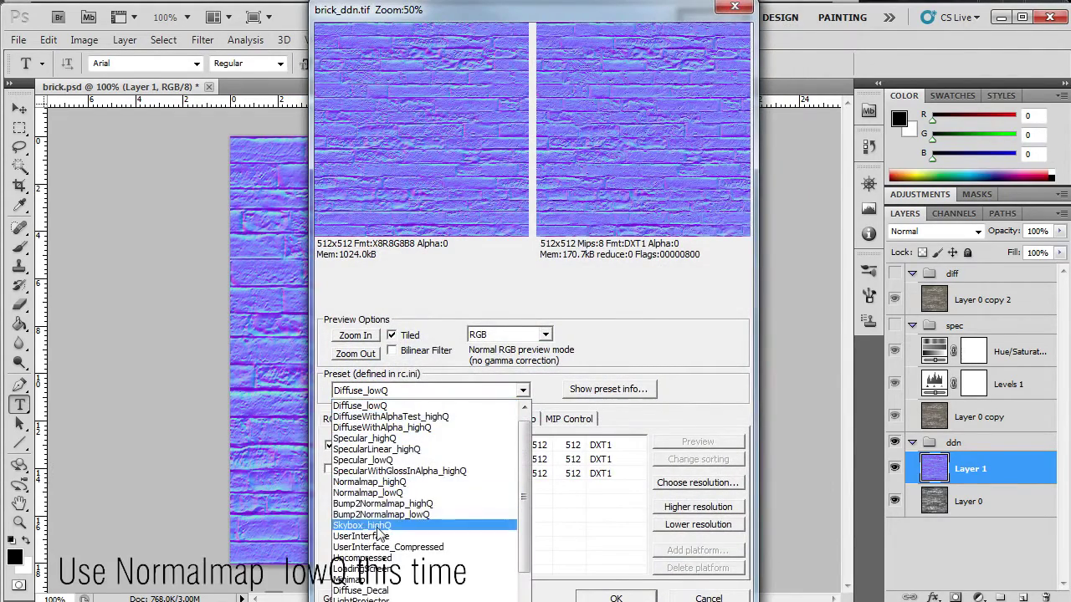
{"action": "left_click", "coordinate": [376, 495]}
{"action": "left_click", "coordinate": [610, 598]}
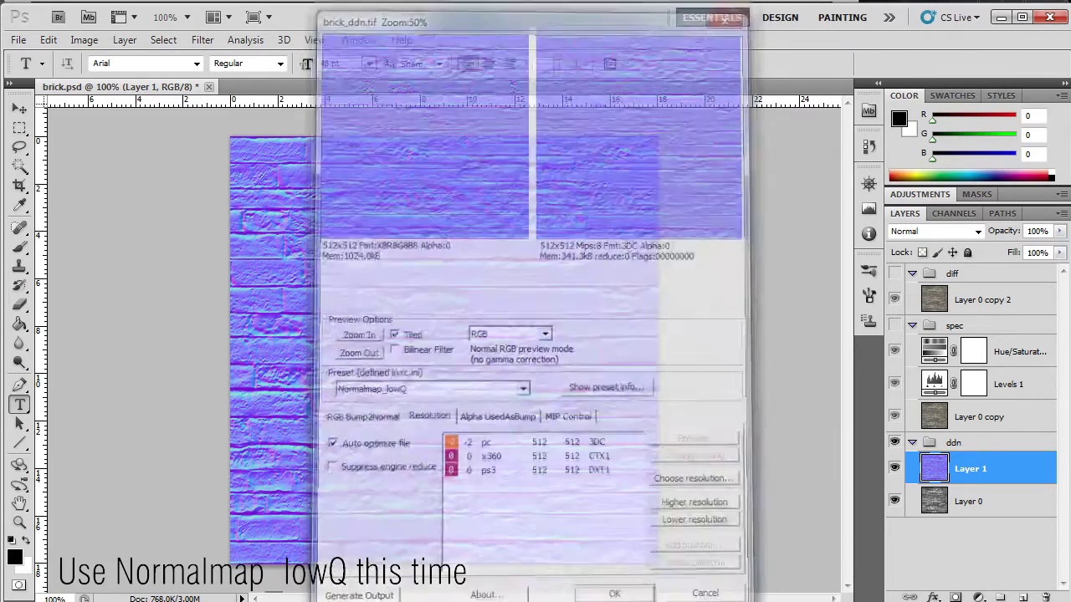
Switch to Sandbox and open the brick submaterial of barcelona_pavilion in the Material Editor
{"action": "left_click", "coordinate": [1000, 18]}
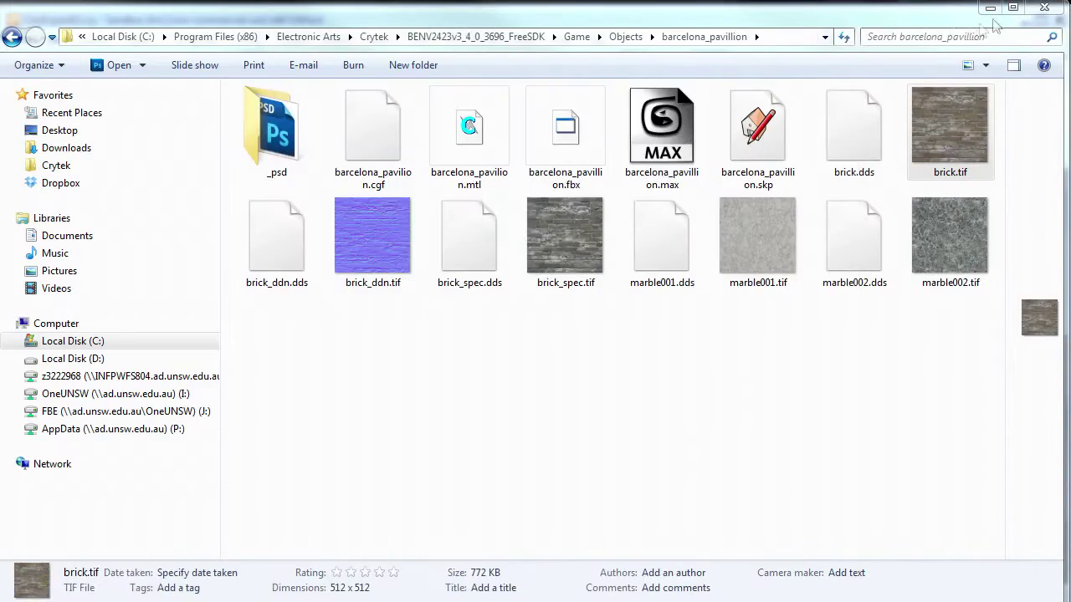
{"action": "left_click", "coordinate": [989, 7]}
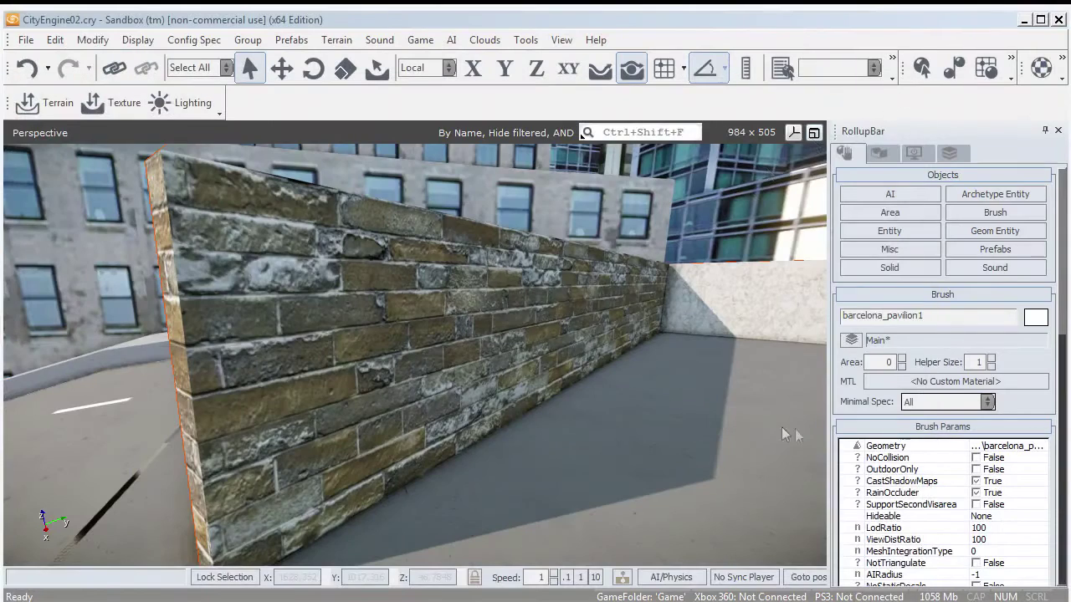
{"action": "left_click", "coordinate": [904, 383]}
{"action": "left_click", "coordinate": [40, 163]}
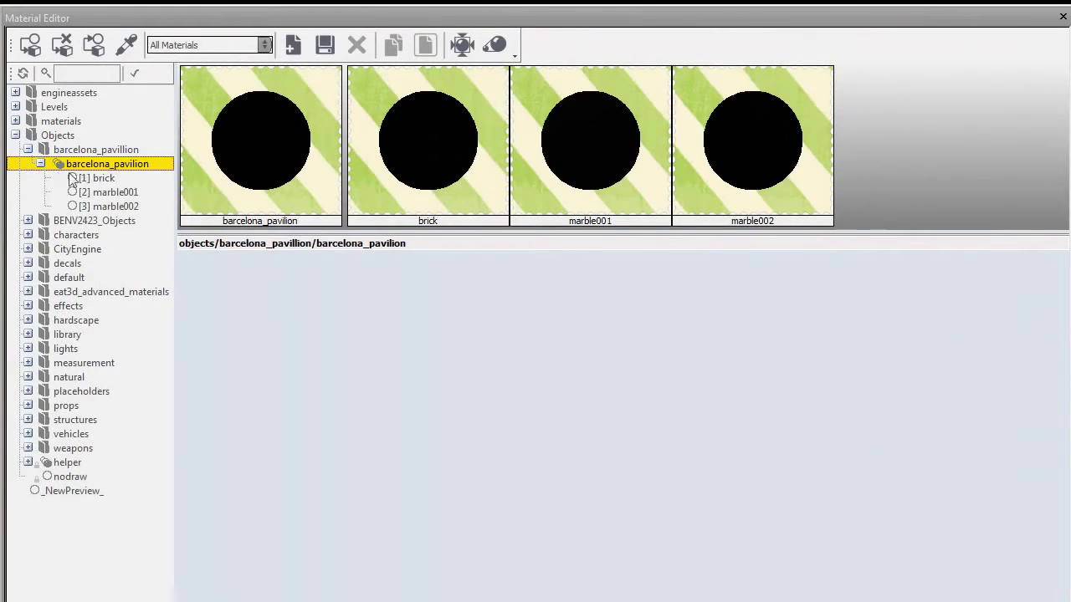
{"action": "left_click", "coordinate": [90, 179]}
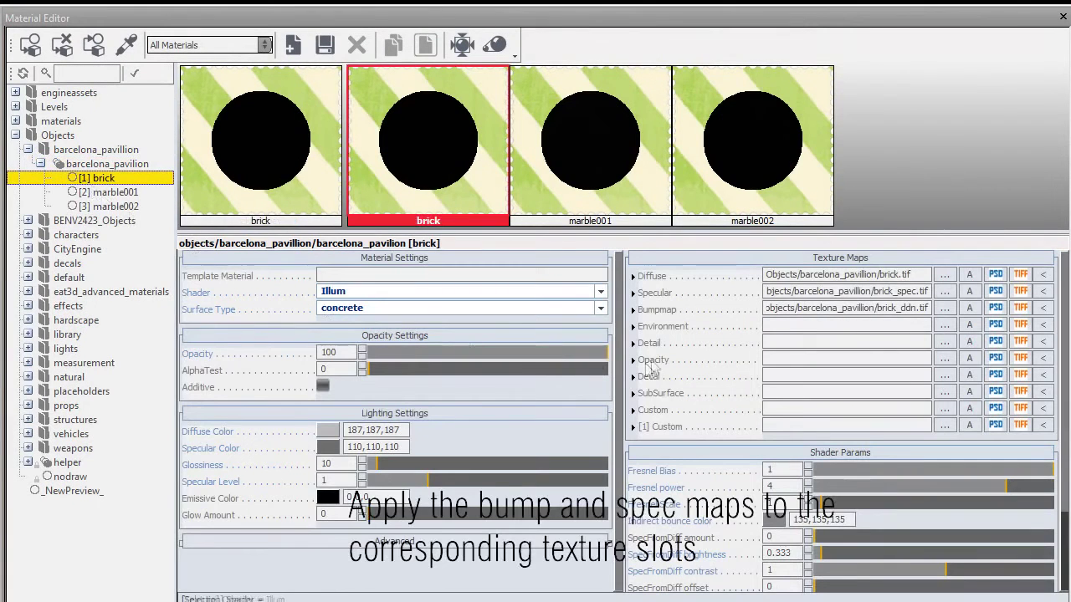
Assign brick_spec.tif as the brick material's Specular map and brick_ddn.tif as its Bumpmap
{"action": "left_click", "coordinate": [943, 291]}
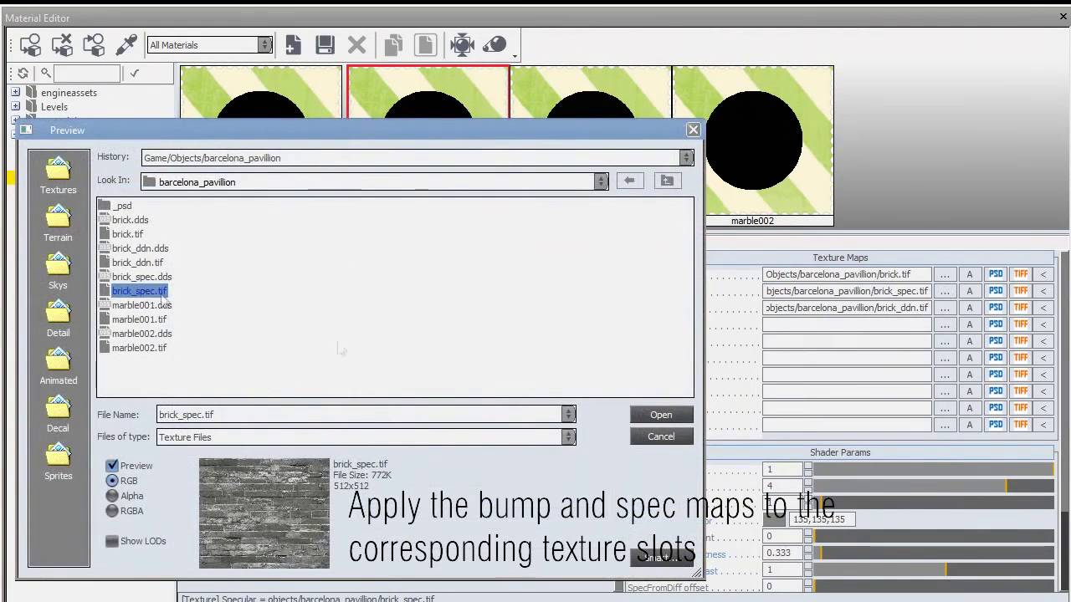
{"action": "left_click", "coordinate": [661, 415]}
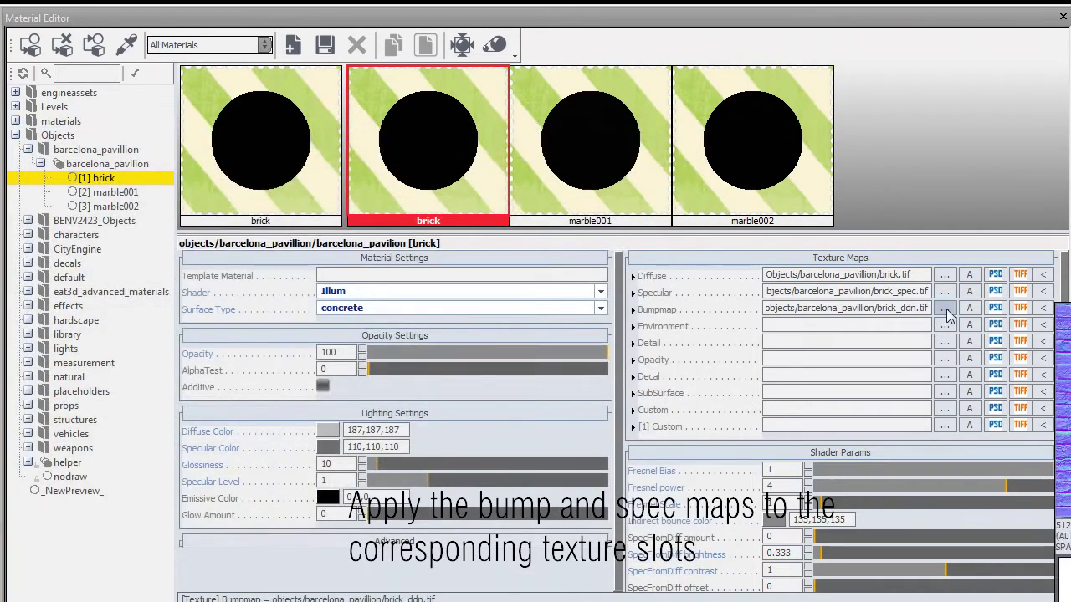
{"action": "left_click", "coordinate": [944, 308]}
{"action": "left_click", "coordinate": [657, 414]}
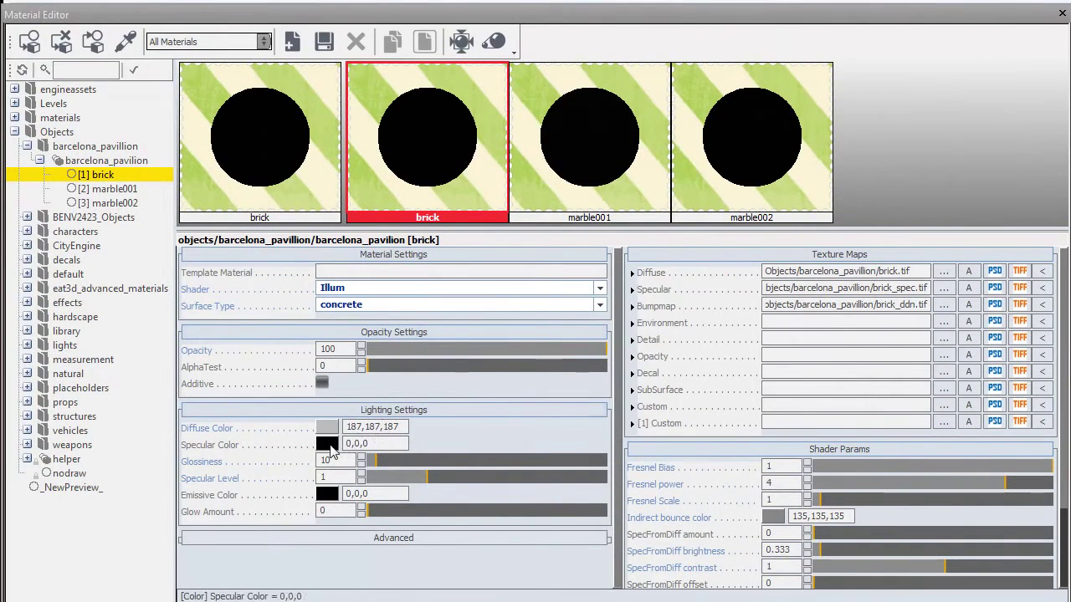
Set the brick material's specular color to the grey 151,151,151
{"action": "left_click", "coordinate": [330, 447]}
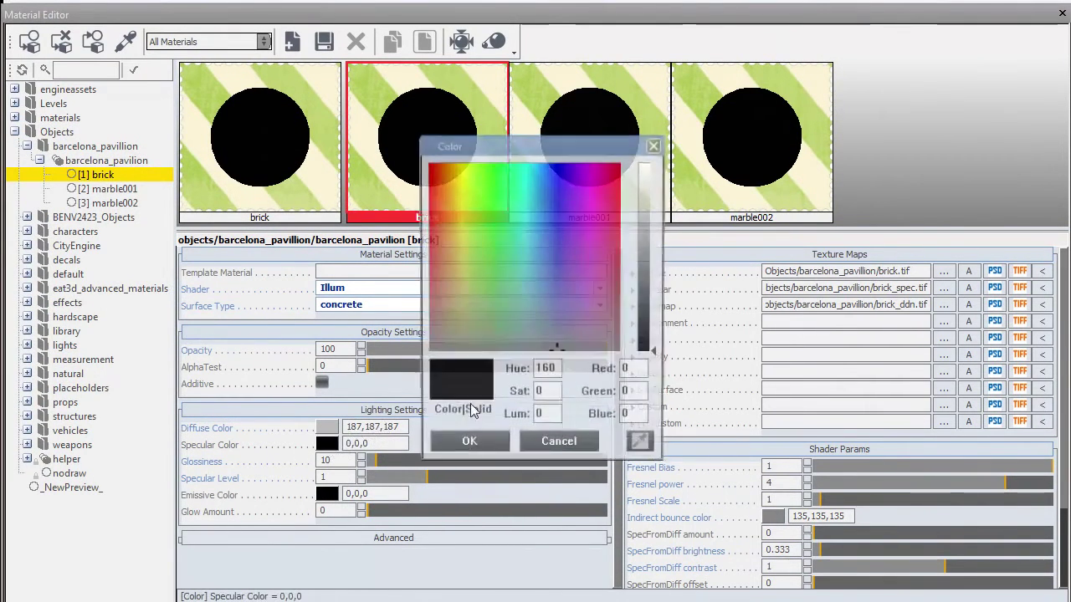
{"action": "left_click_drag", "start_coordinate": [656, 353], "coordinate": [658, 244]}
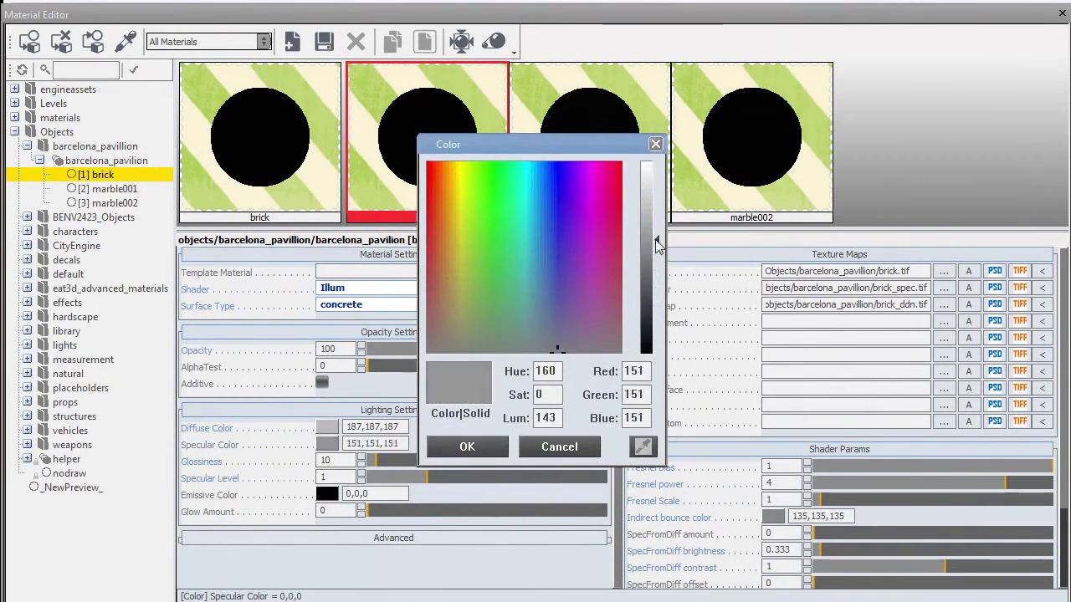
{"action": "left_click", "coordinate": [468, 448]}
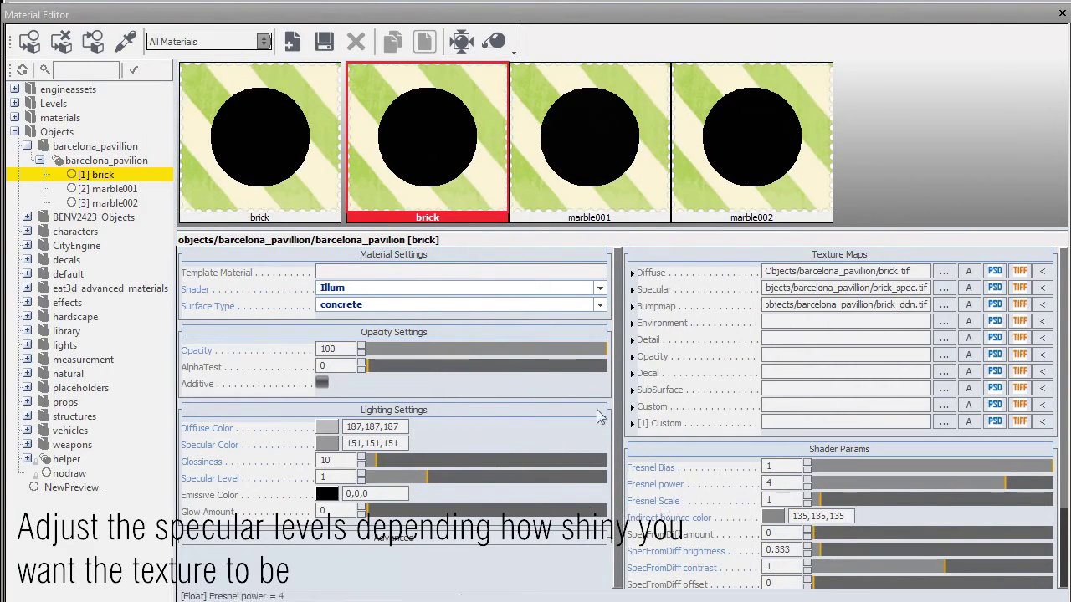
Choose concrete as the brick material's surface type and close the Material Editor
{"action": "left_click", "coordinate": [600, 304]}
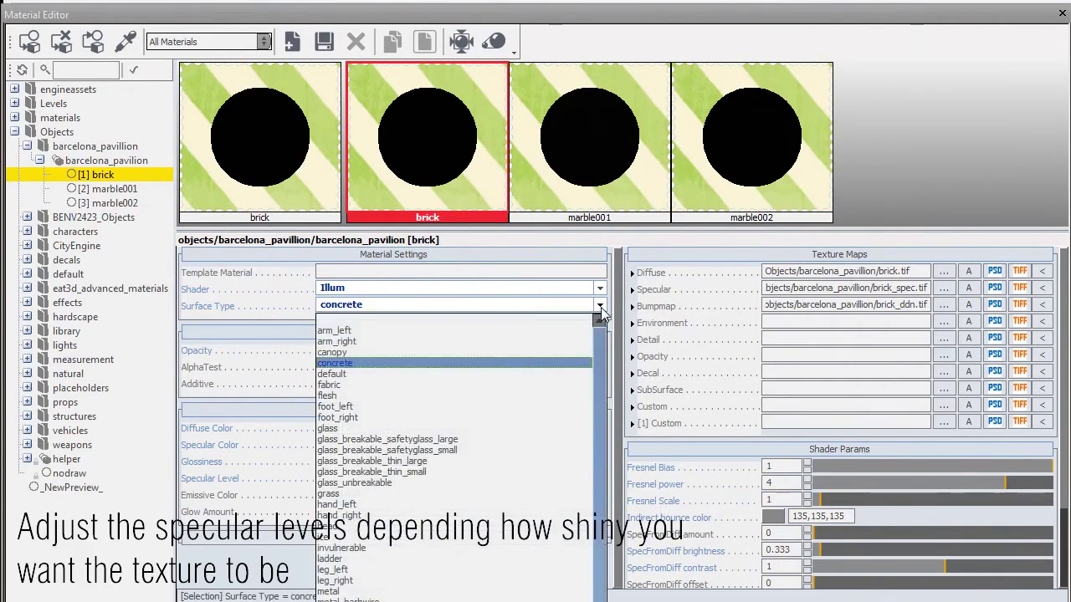
{"action": "left_click", "coordinate": [477, 363]}
{"action": "left_click", "coordinate": [1061, 15]}
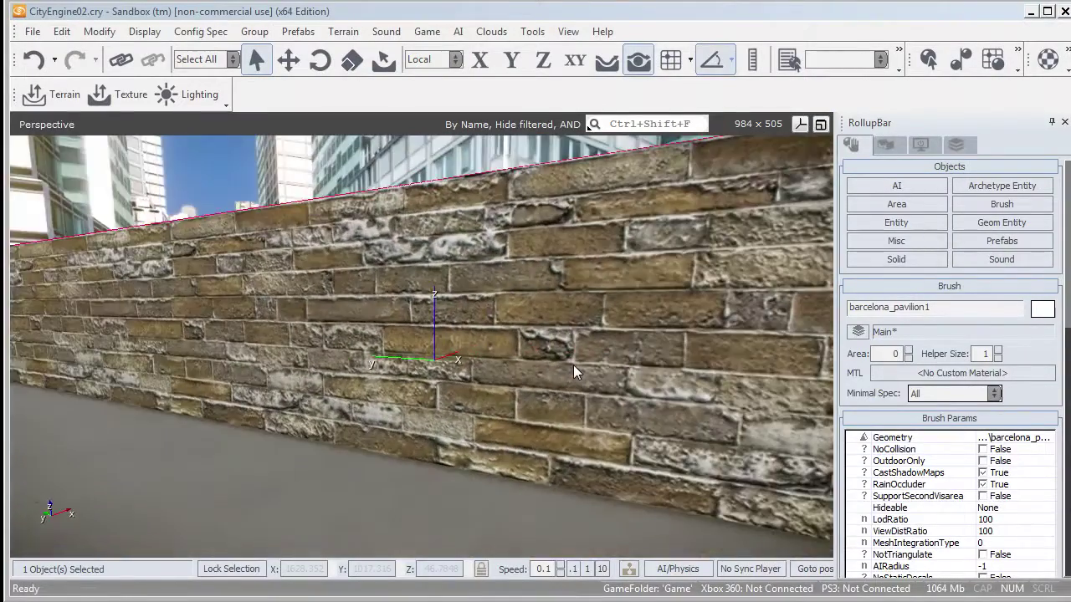
Inspect the pavilion's brick wall from several angles in game mode, then return to editing
{"action": "key", "text": "ctrl+g"}
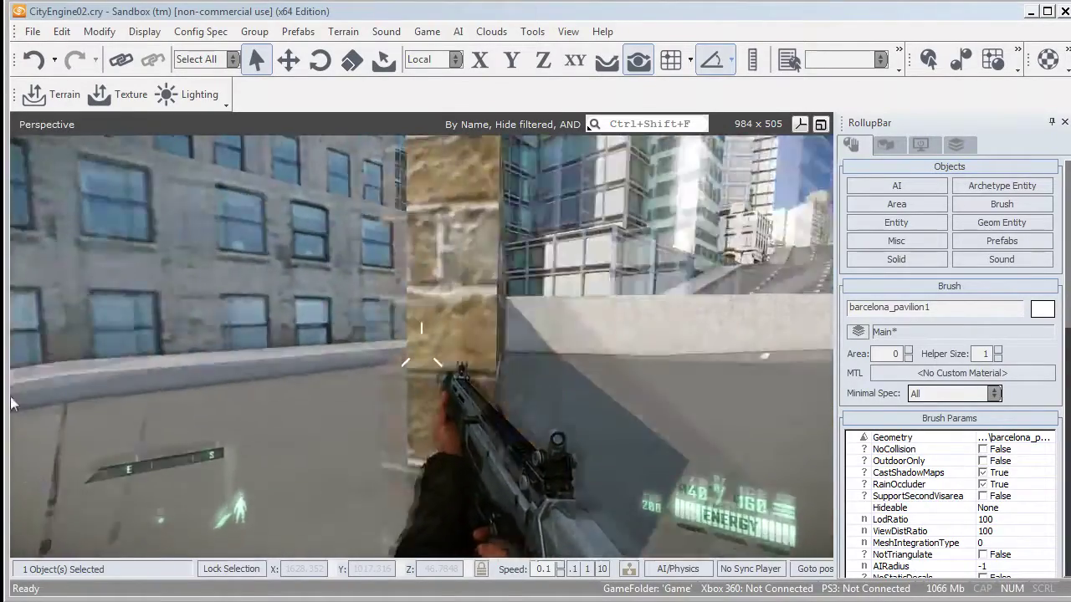
{"action": "mouse_move", "coordinate": [12, 379]}
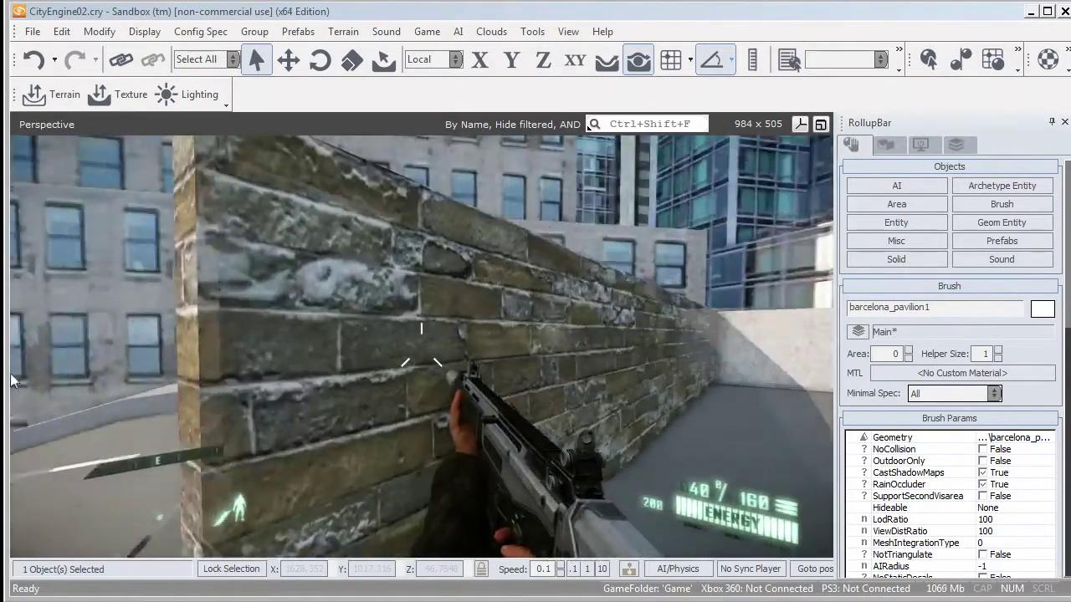
{"action": "key", "text": "Escape"}
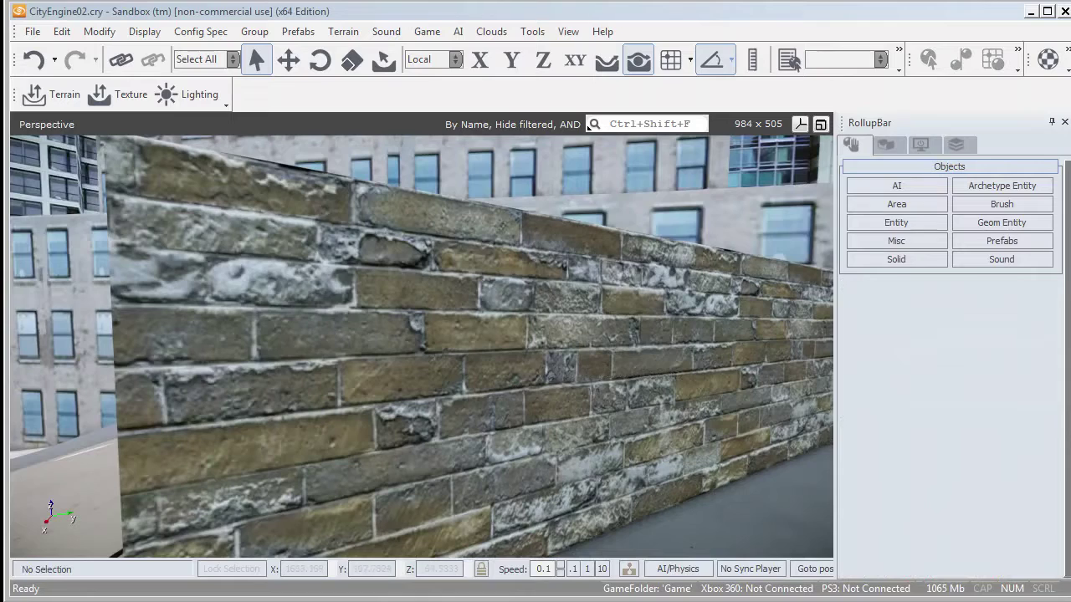